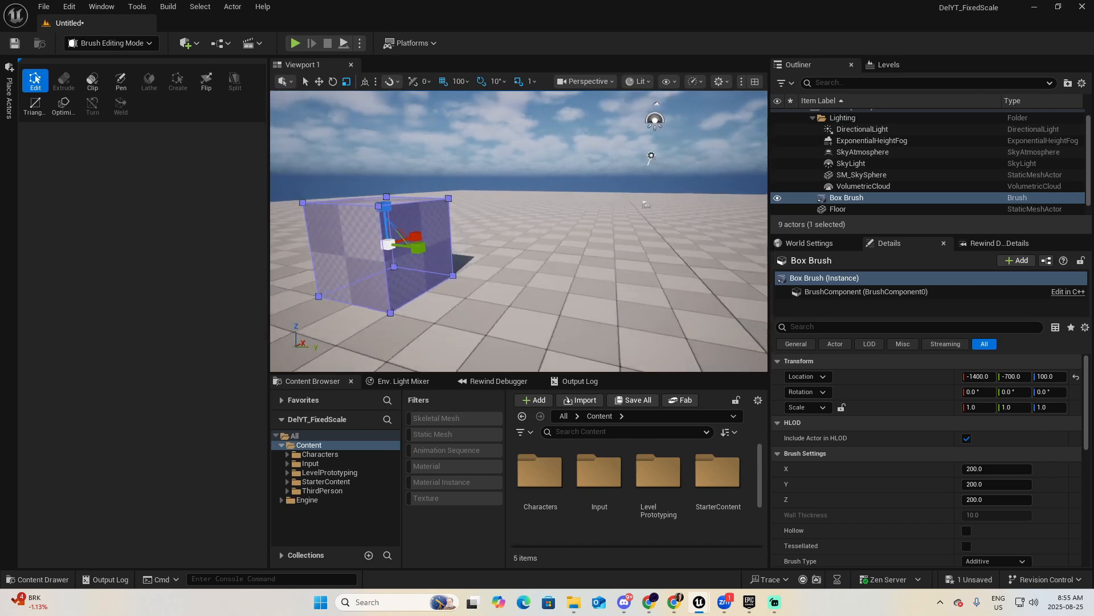
Lengthen the box brush along Y by moving its Y-facing side face outward, and return to Selection mode.
click(428, 235)
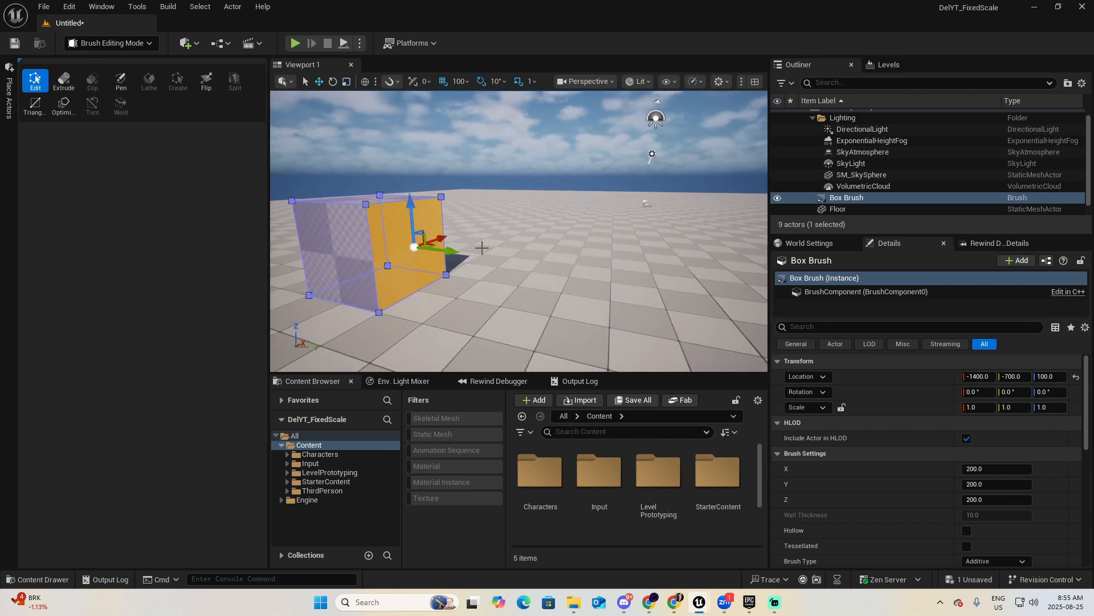
scroll(482, 247, down, 5)
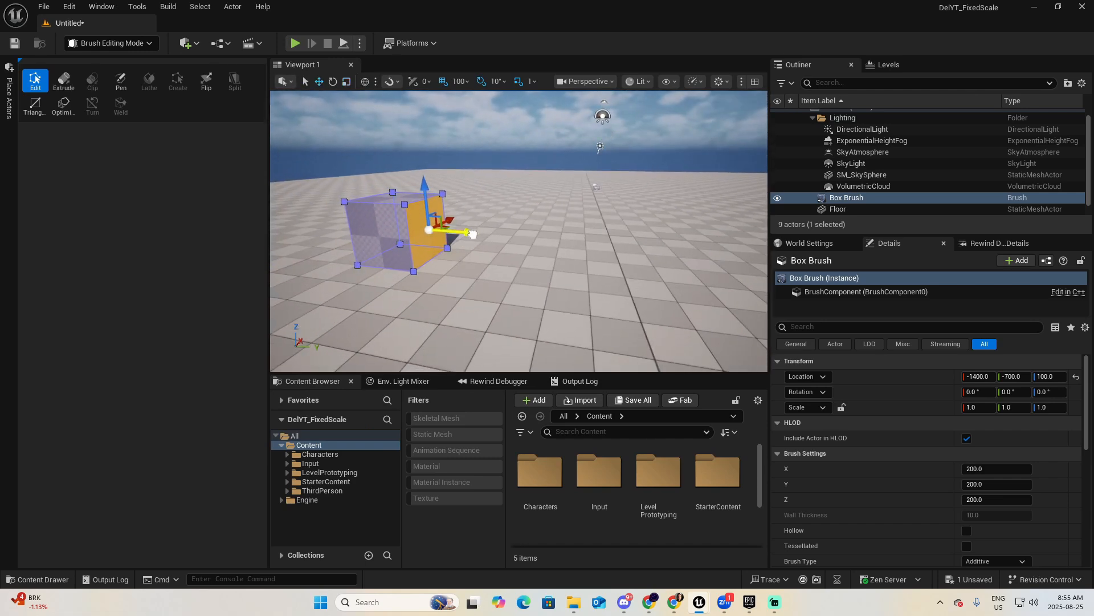
drag(473, 233, 651, 256)
click(135, 46)
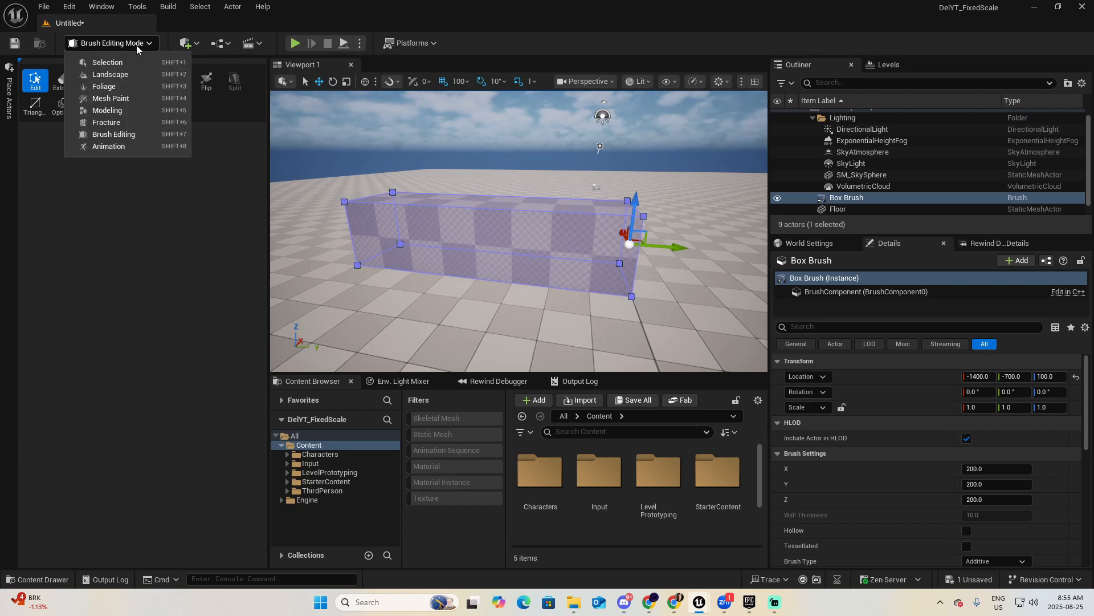
click(114, 61)
Place a second Box geometry brush on the floor in front of the first, at about X -1900, Y -400, Z 100.
mouse_move(330, 255)
right_down()
mouse_move(317, 285)
mouse_move(329, 255)
right_up()
key(s)
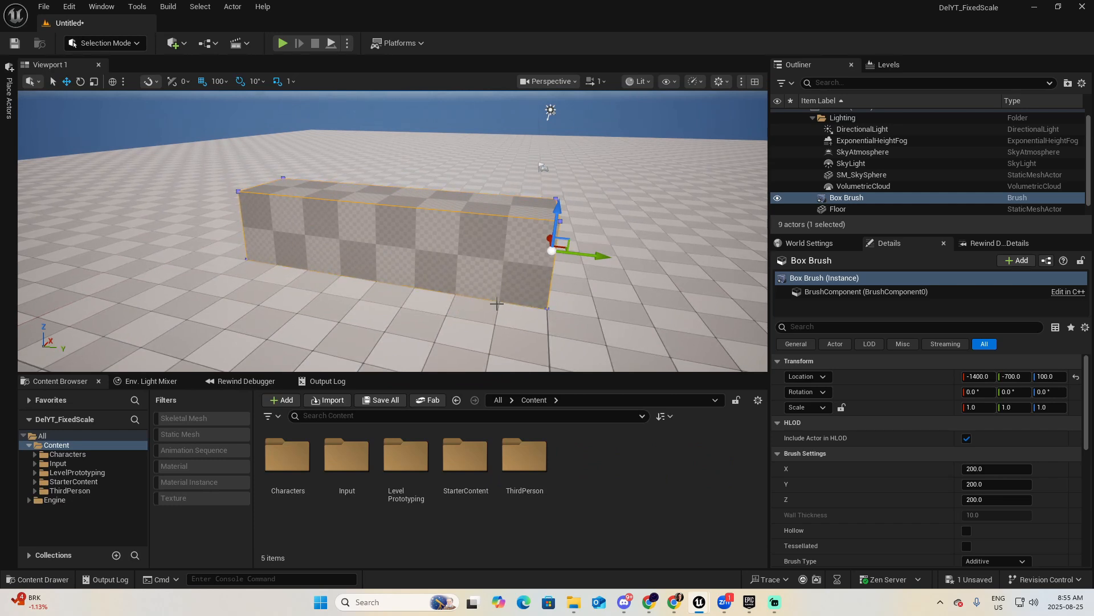
right_drag(502, 323, 523, 313)
key(s)
click(11, 96)
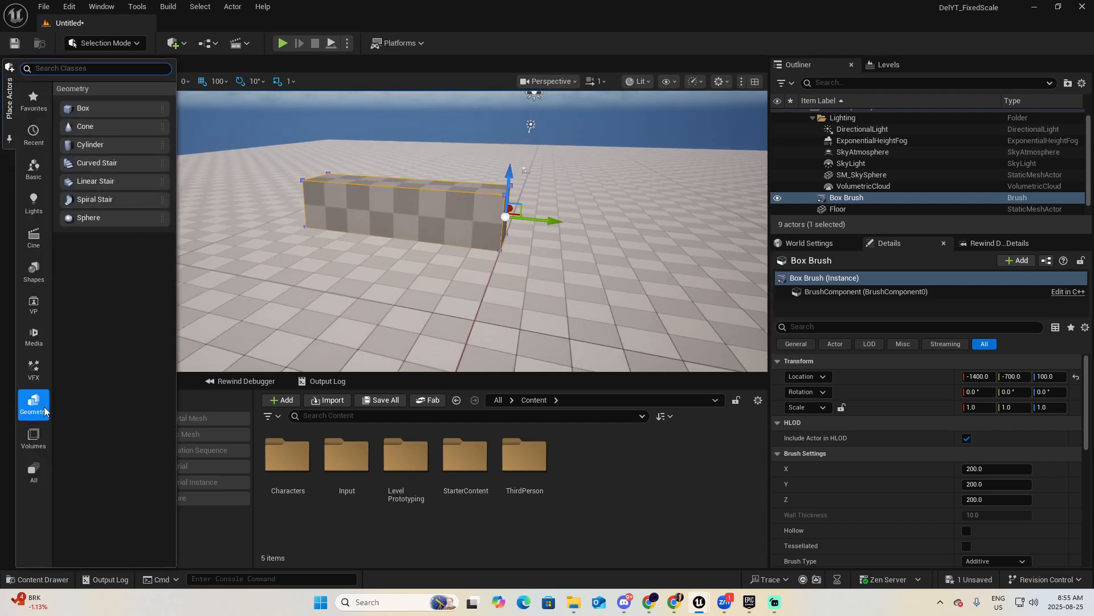
mouse_move(223, 154)
mouse_down()
mouse_move(330, 264)
mouse_move(342, 251)
mouse_up()
key(q)
right_drag(342, 251, 337, 239)
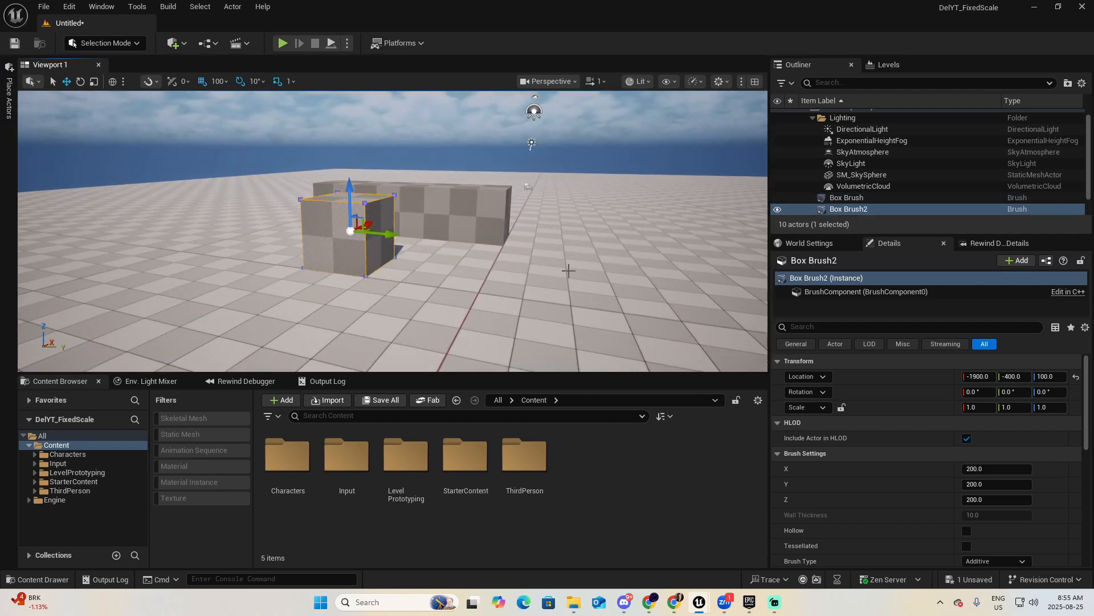
Scale the second box brush to 4.0 along Y.
key(e)
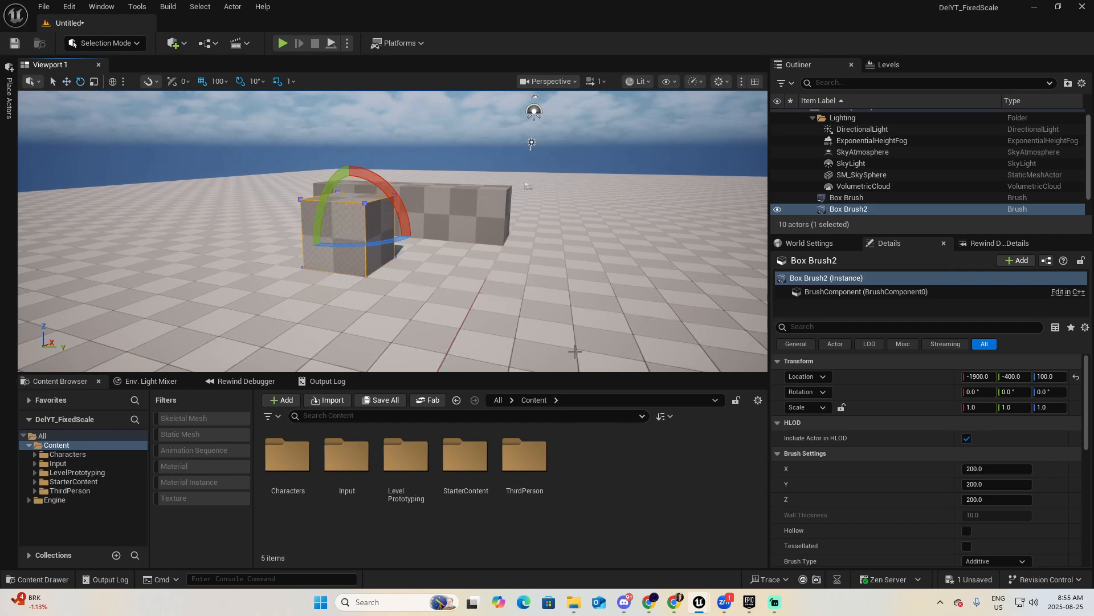
key(r)
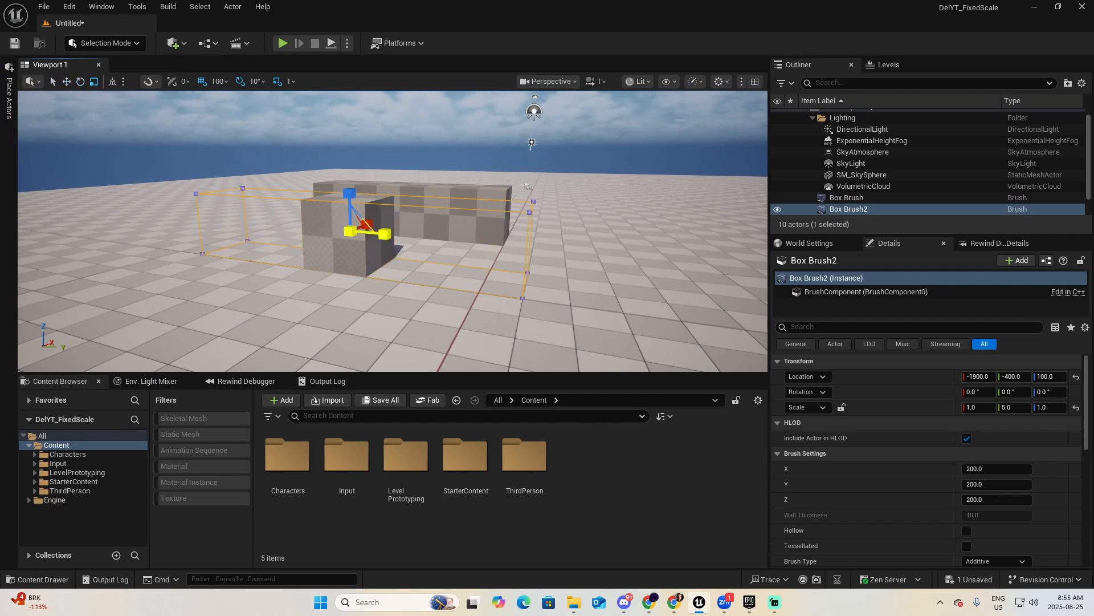
drag(381, 245, 381, 246)
right_drag(381, 246, 444, 253)
Examine how the checker pattern appears on the scaled box compared with the box lengthened by its face.
key(a)
key(w)
right_drag(399, 294, 381, 294)
key(d)
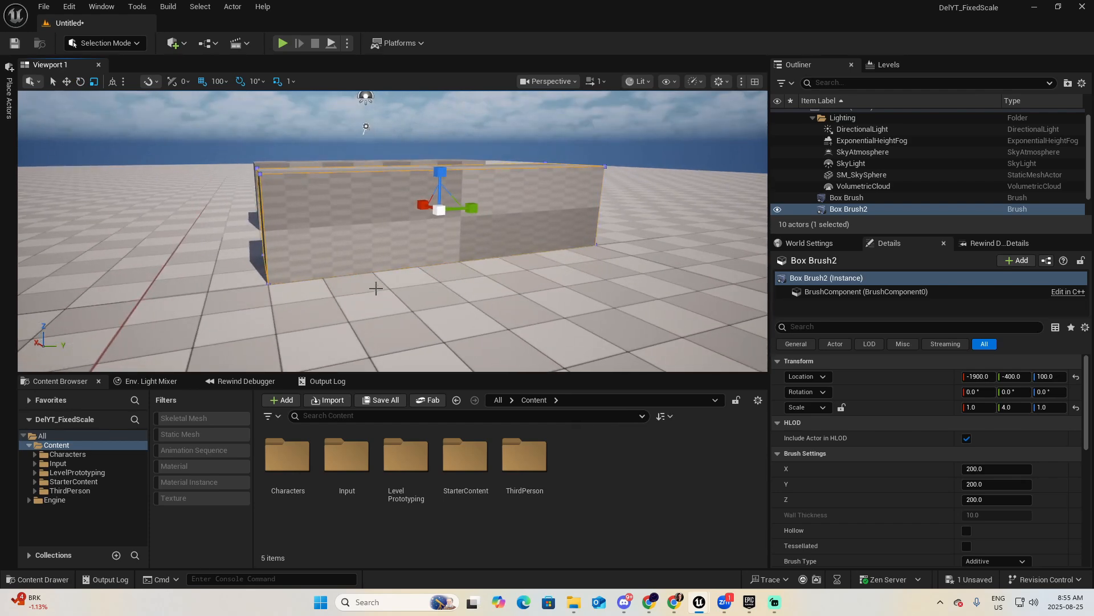
key(s)
mouse_move(421, 284)
right_down()
mouse_move(393, 283)
mouse_move(404, 293)
mouse_move(417, 277)
right_up()
key(d)
key(s)
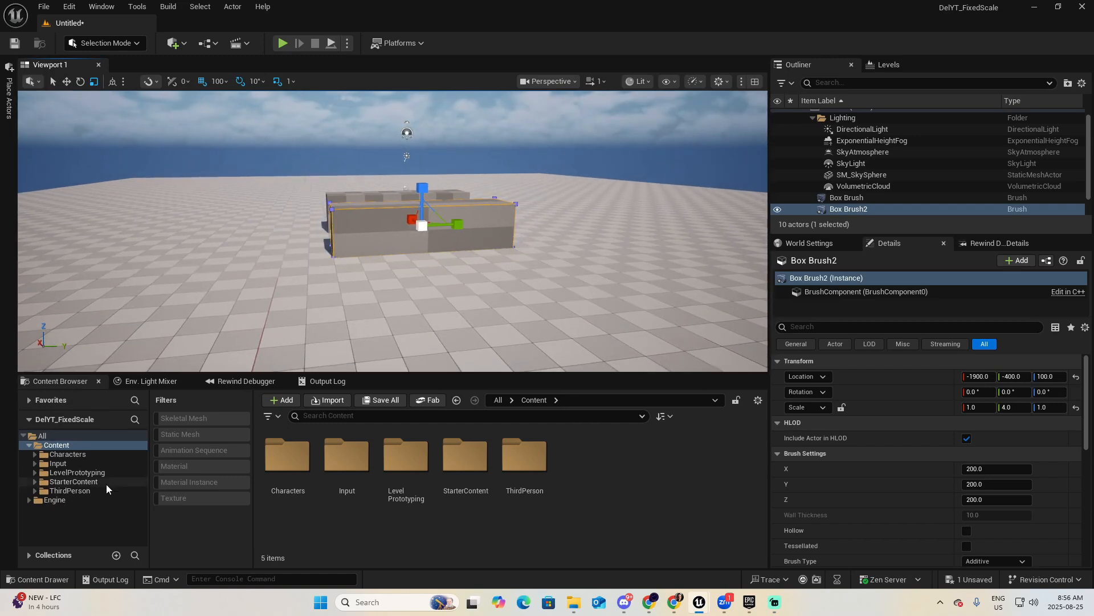
Create a folder named Material in the Content folder and open it.
right_click(618, 495)
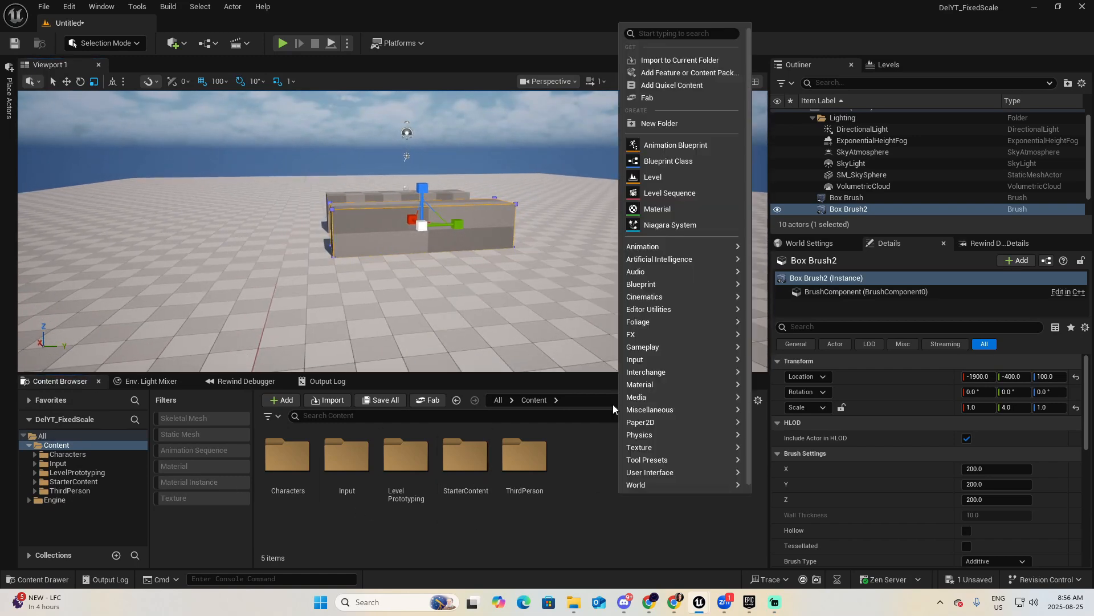
click(661, 122)
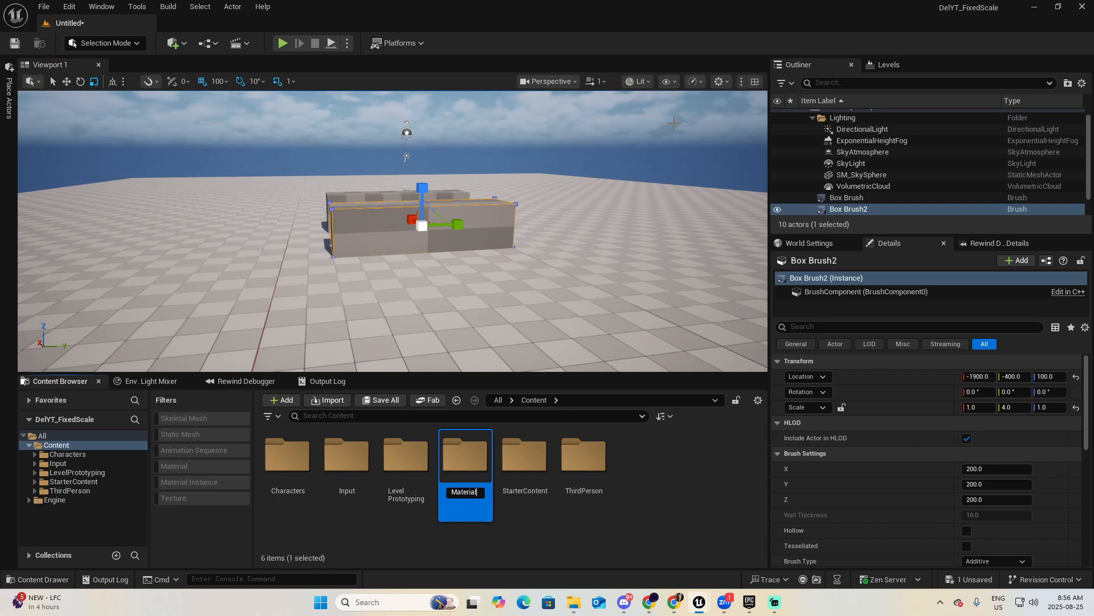
key(Return)
double_click(451, 461)
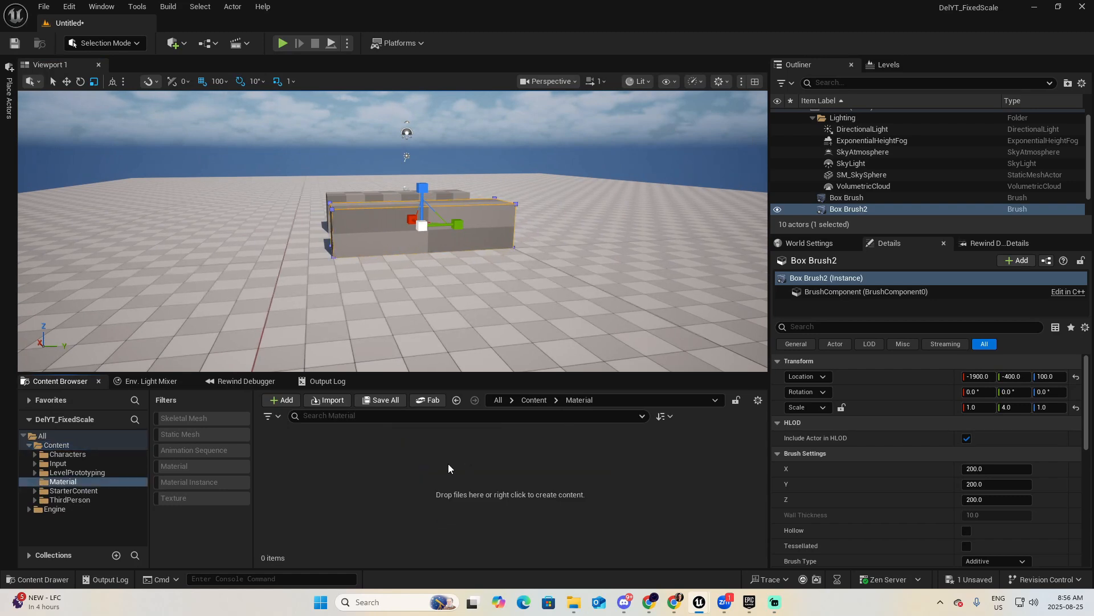
Create a material named M_FixedMat in the Material folder.
right_click(428, 468)
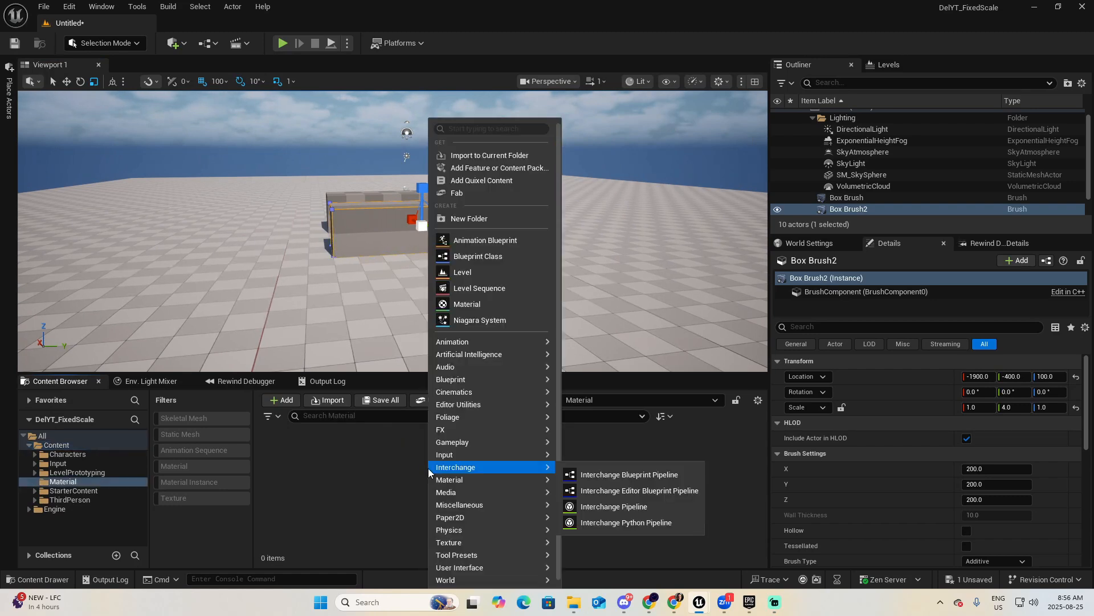
click(477, 304)
text(M_)
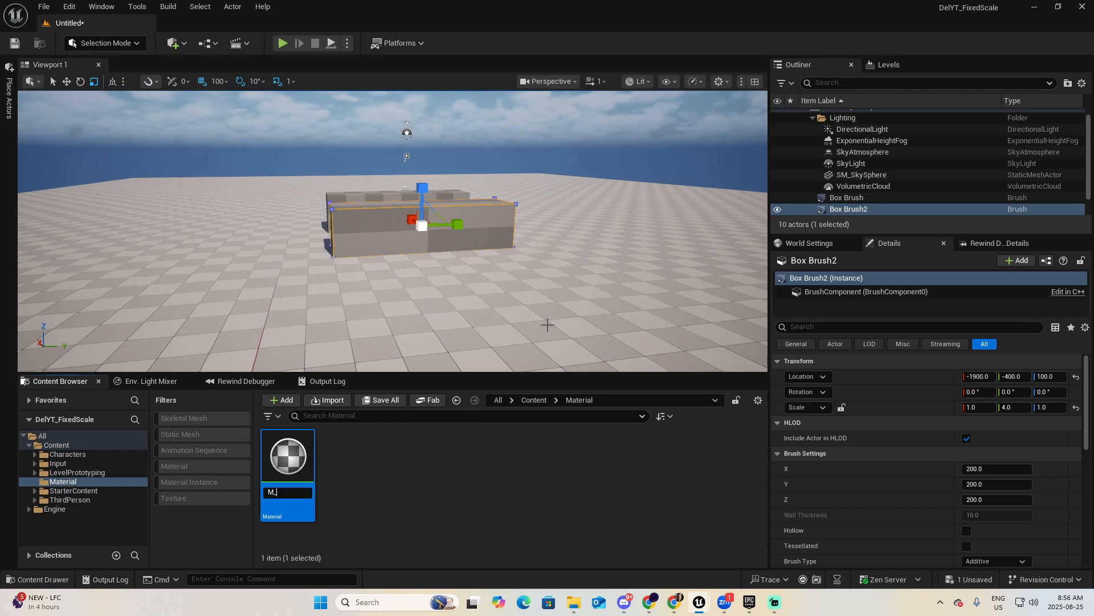
text(FixedMat)
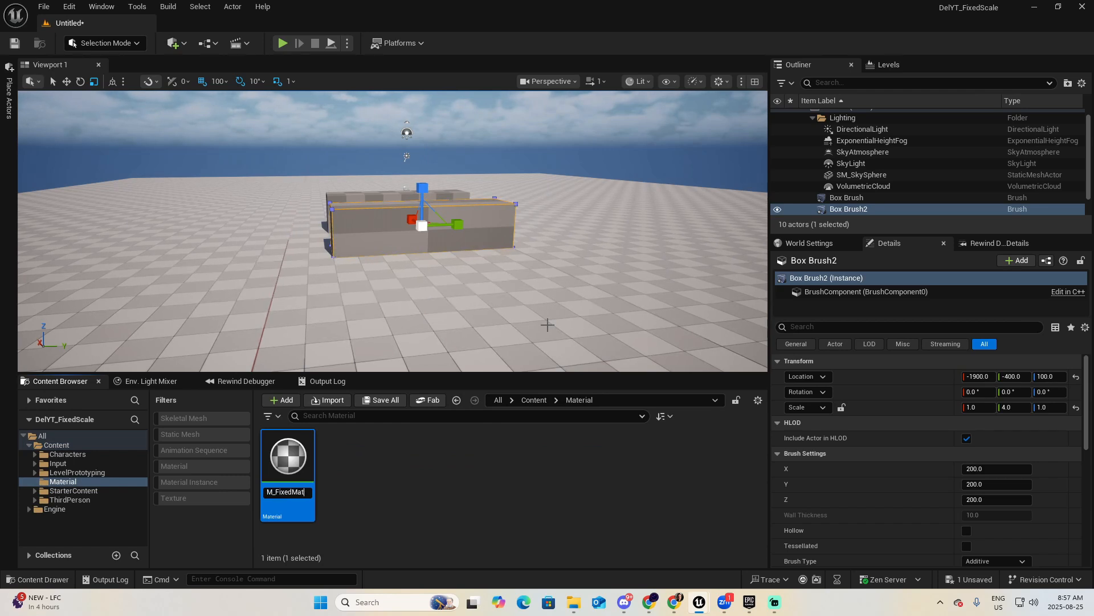
key(Return)
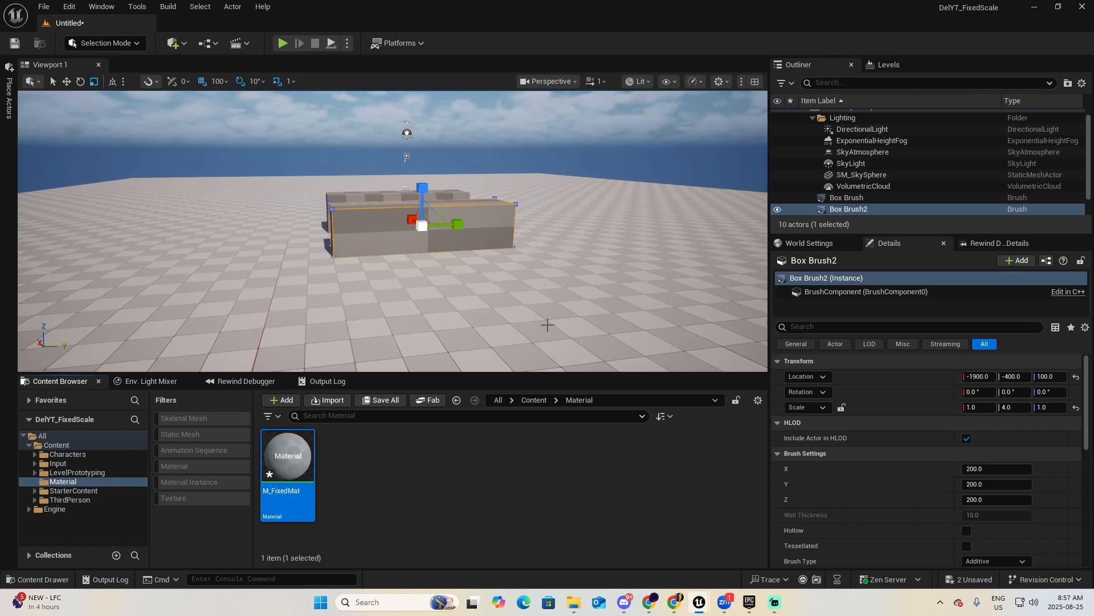
Open M_FixedMat for editing, docked as a tab beside the level, with room around its output node.
double_click(286, 464)
drag(341, 144, 244, 34)
right_drag(549, 154, 804, 244)
scroll(638, 253, up, 4)
right_drag(662, 253, 579, 364)
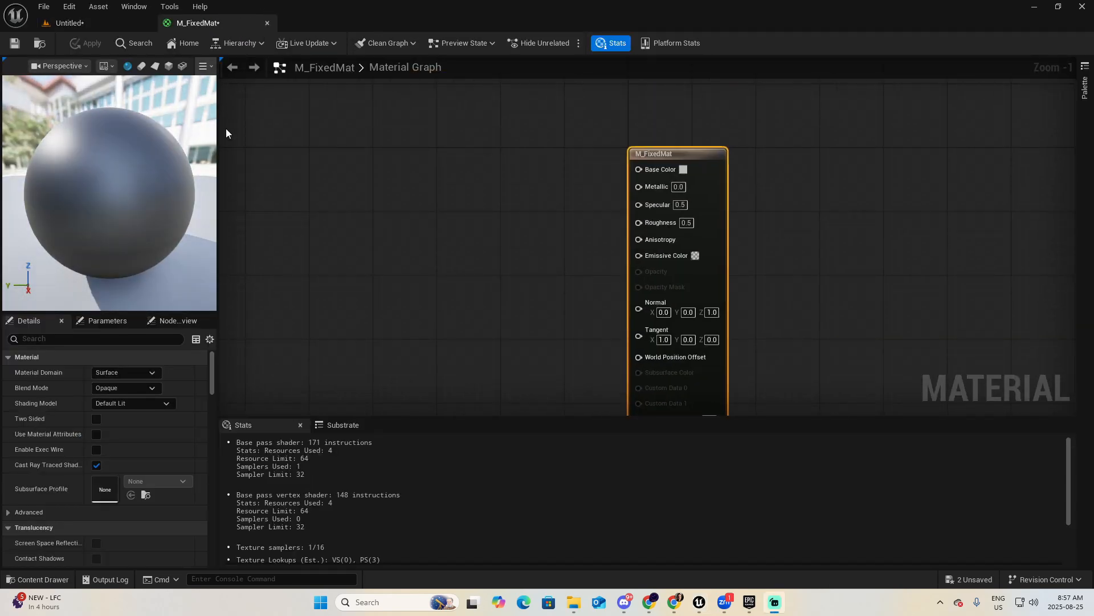
Add the Starter Content pack to the project's Content folder and close the content dialog.
click(112, 23)
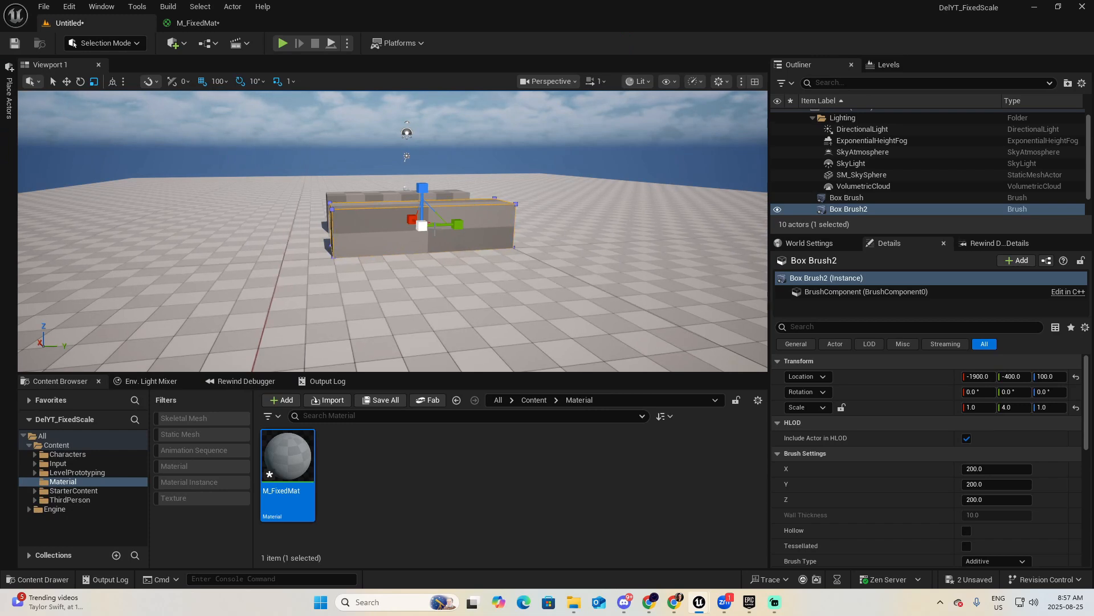
right_click(63, 447)
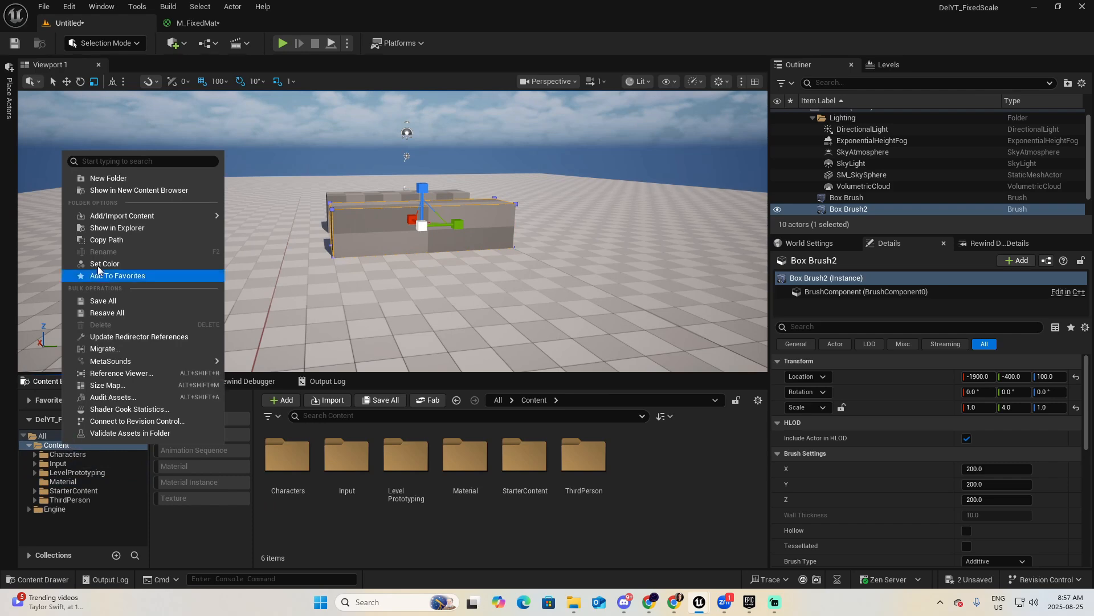
mouse_move(128, 215)
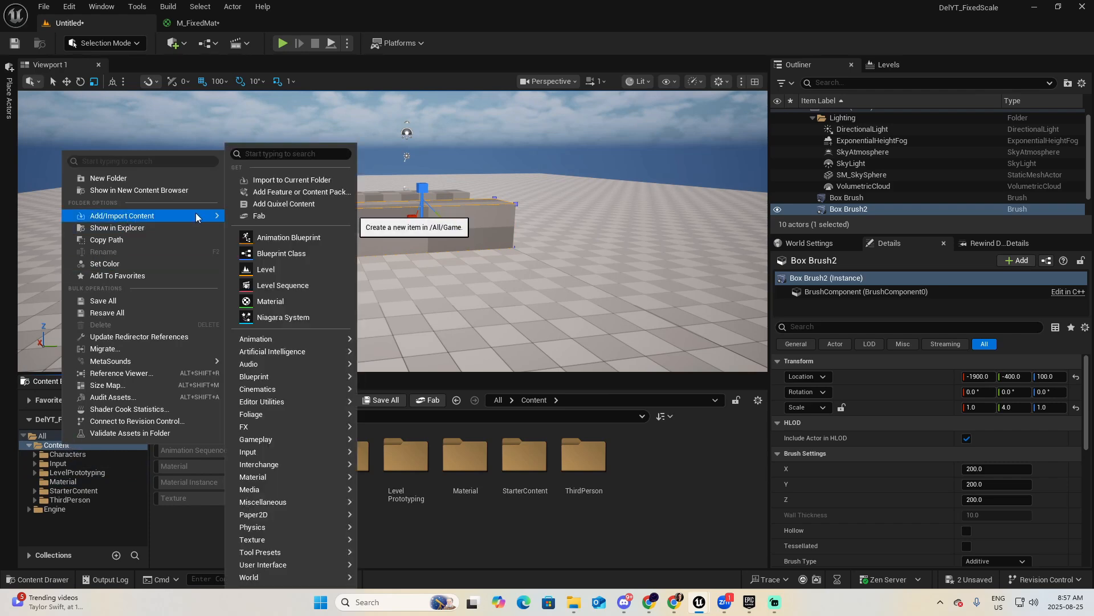
click(317, 193)
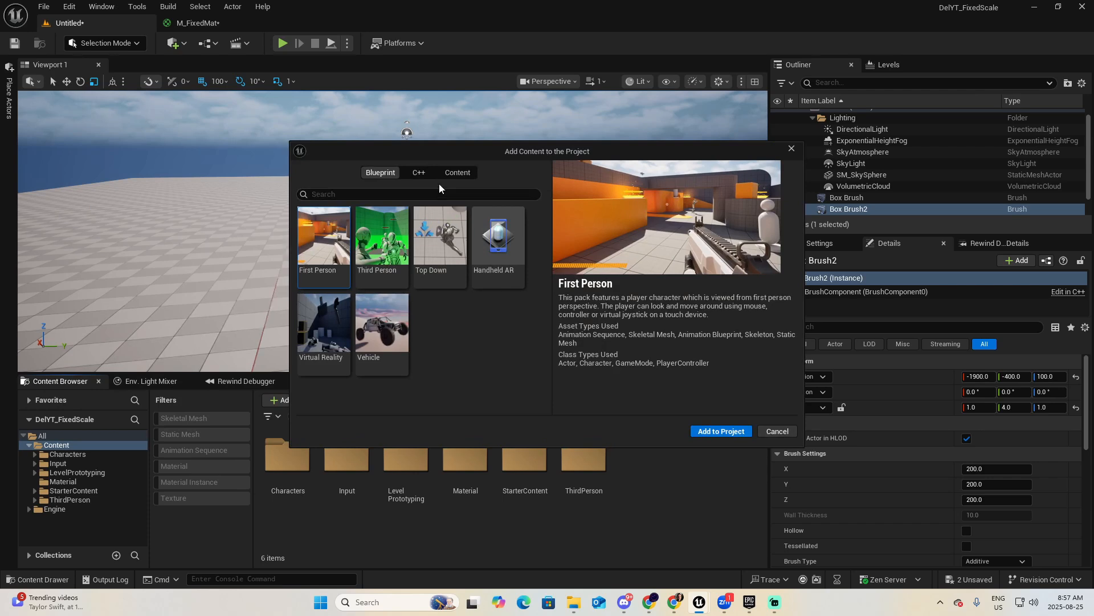
click(456, 173)
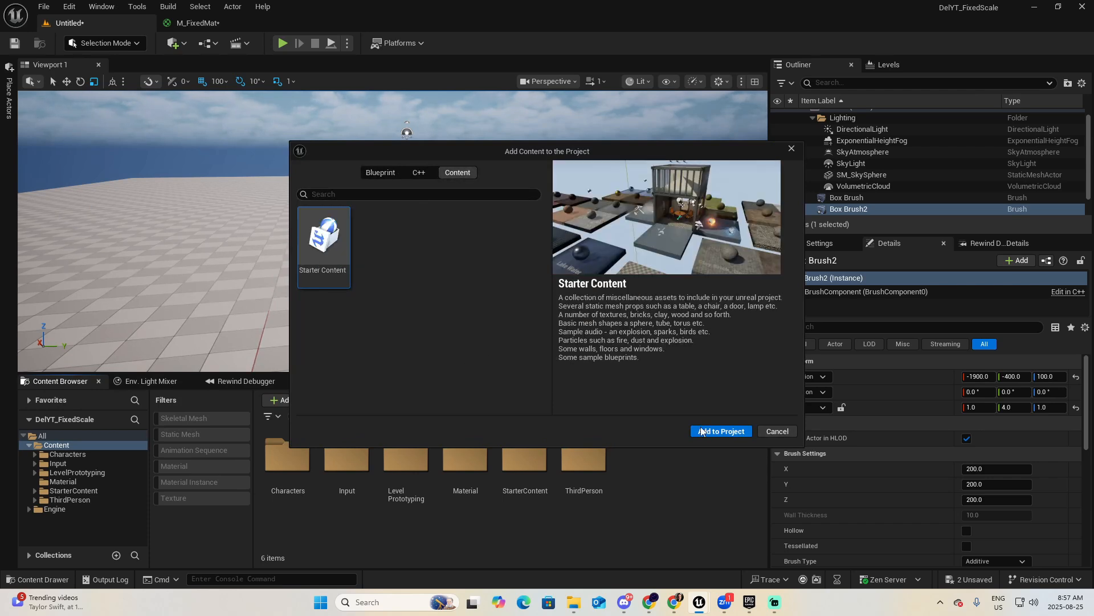
click(721, 432)
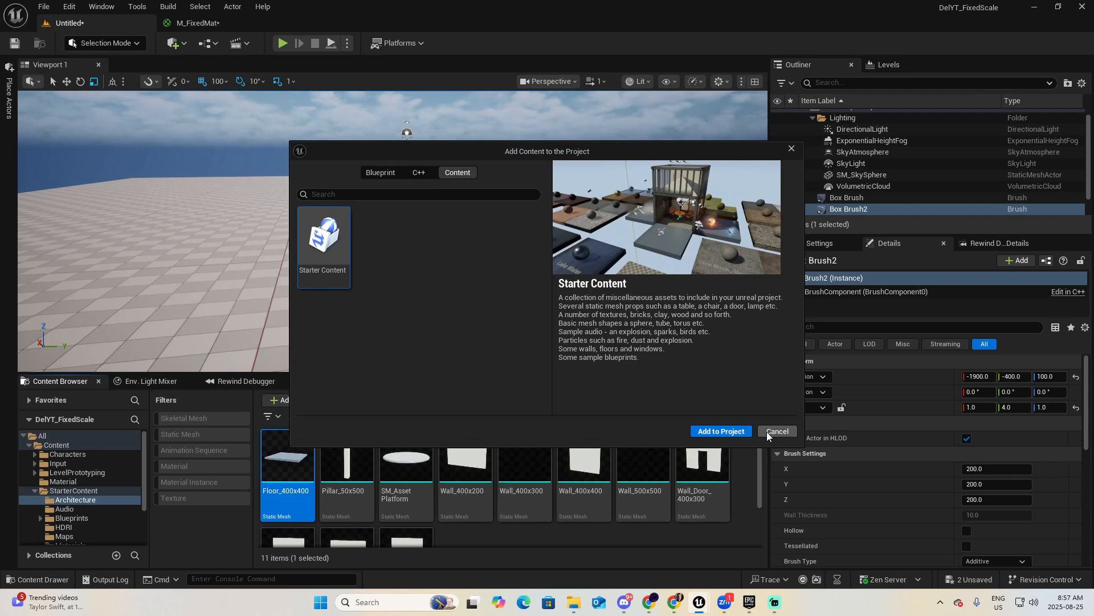
click(791, 148)
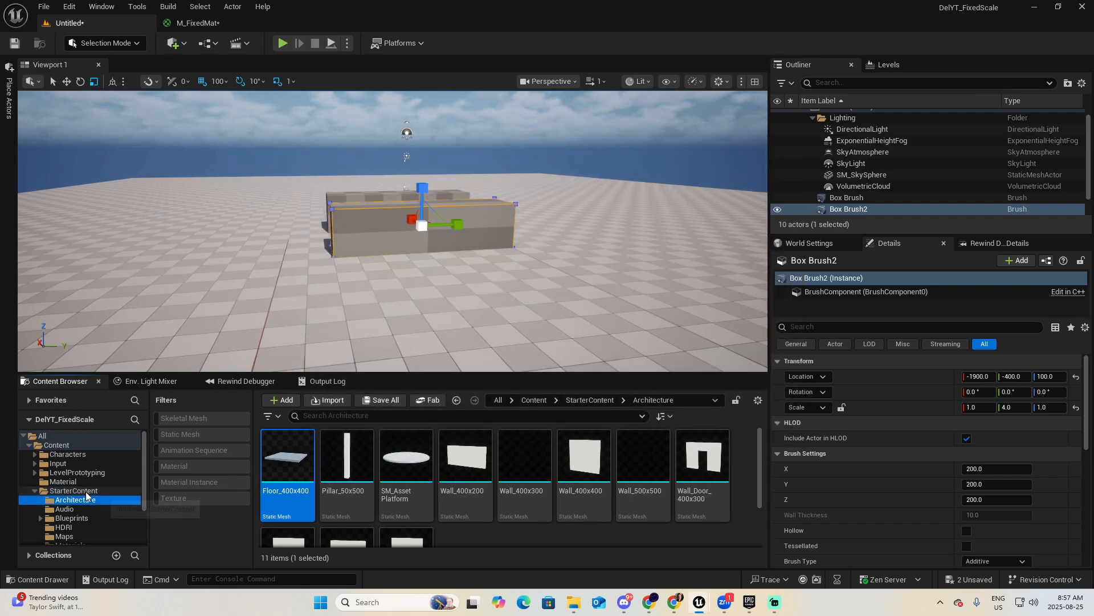
Filter the StarterContent folder to textures and select T_Checker_Noise_M.
click(86, 491)
scroll(86, 492, down, 1)
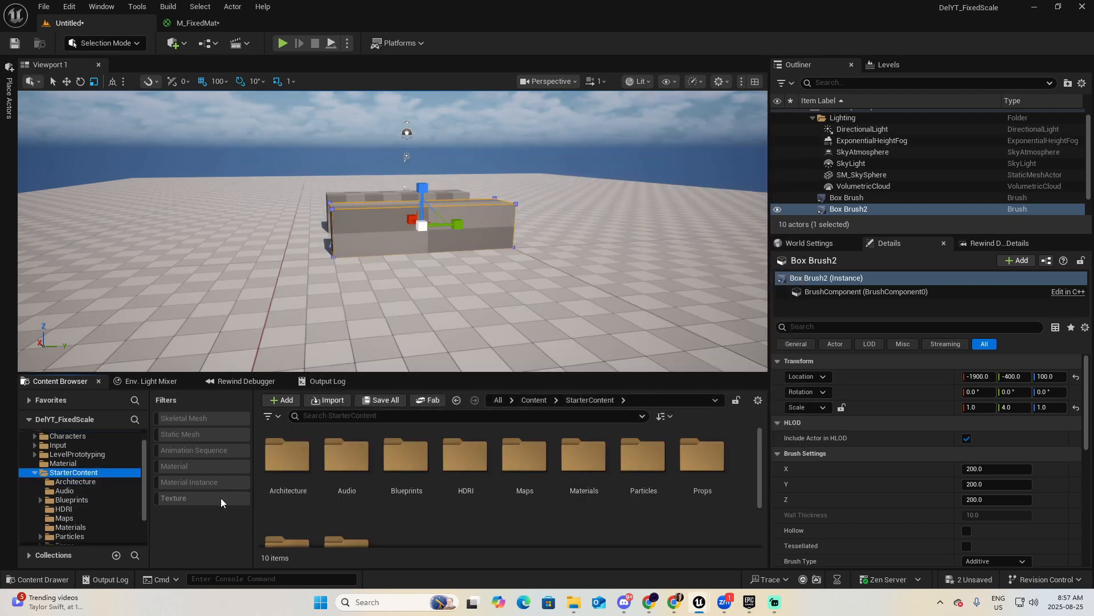
click(191, 498)
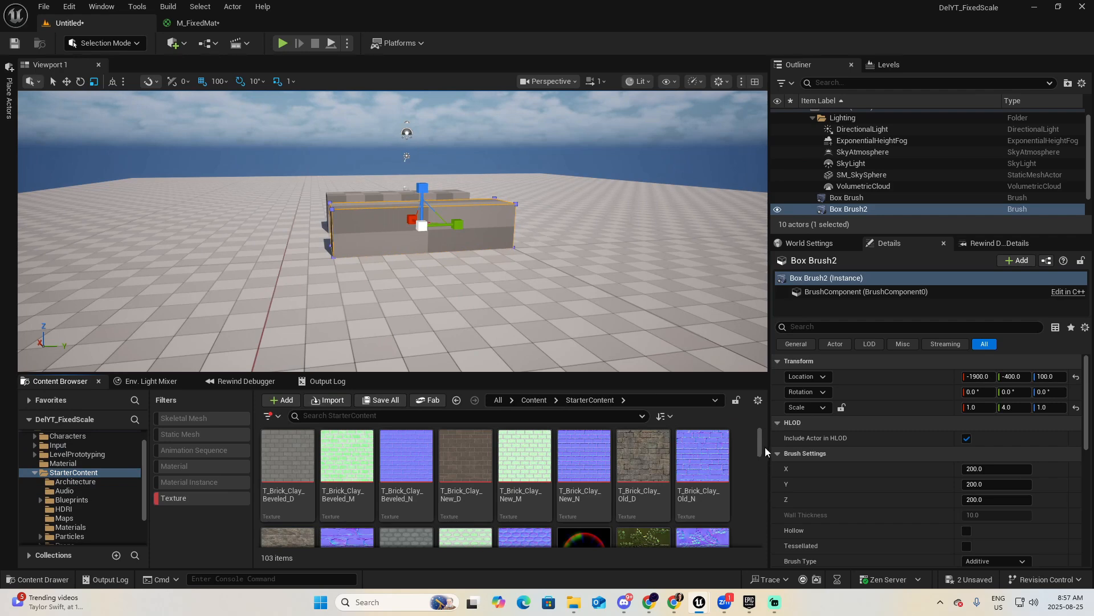
scroll(760, 449, down, 1)
mouse_move(761, 453)
mouse_down()
mouse_move(756, 487)
mouse_move(769, 437)
mouse_up()
scroll(707, 490, down, 1)
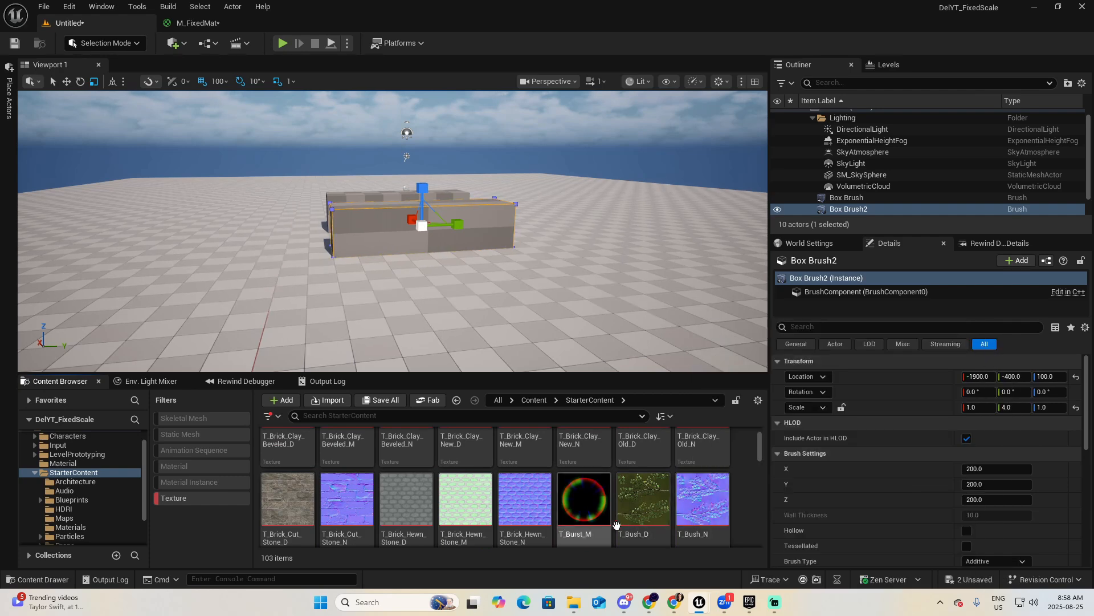
scroll(733, 500, down, 2)
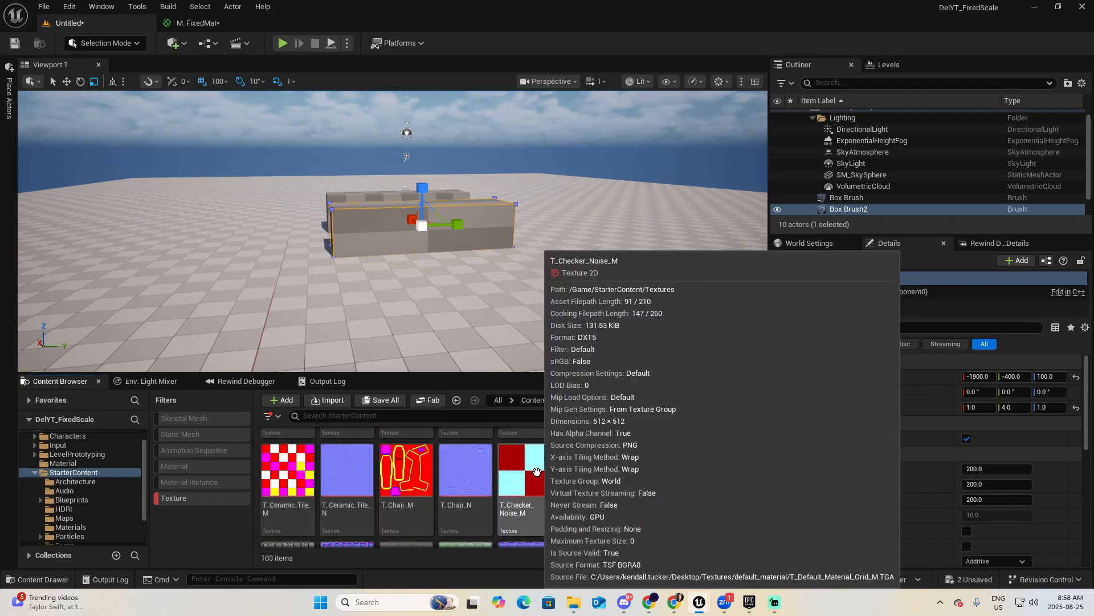
click(534, 470)
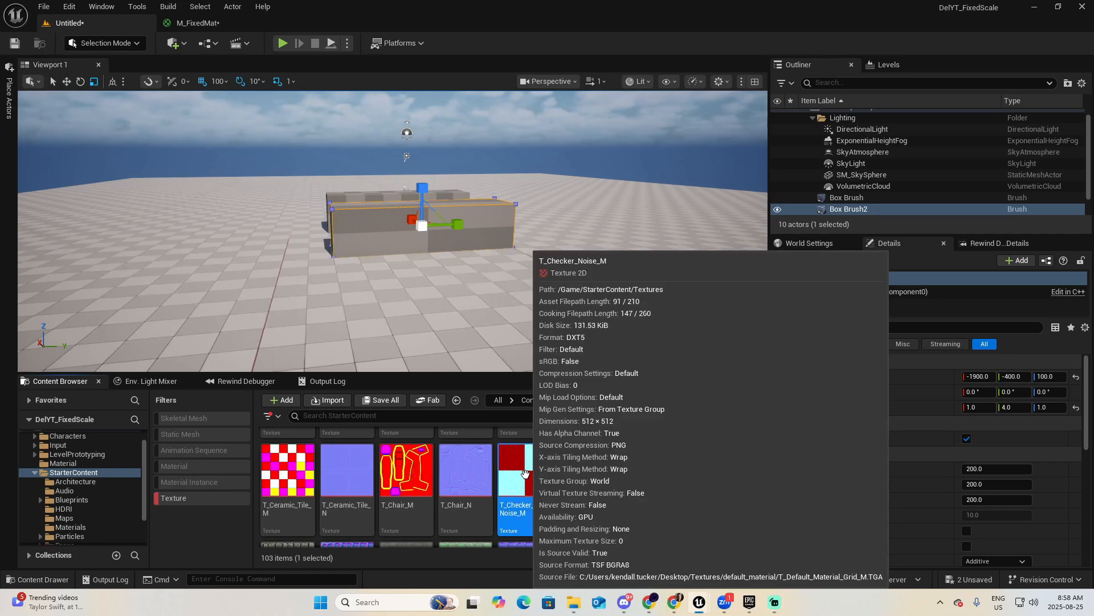
Add a Texture Object node using the selected checker texture to the M_FixedMat graph.
click(190, 22)
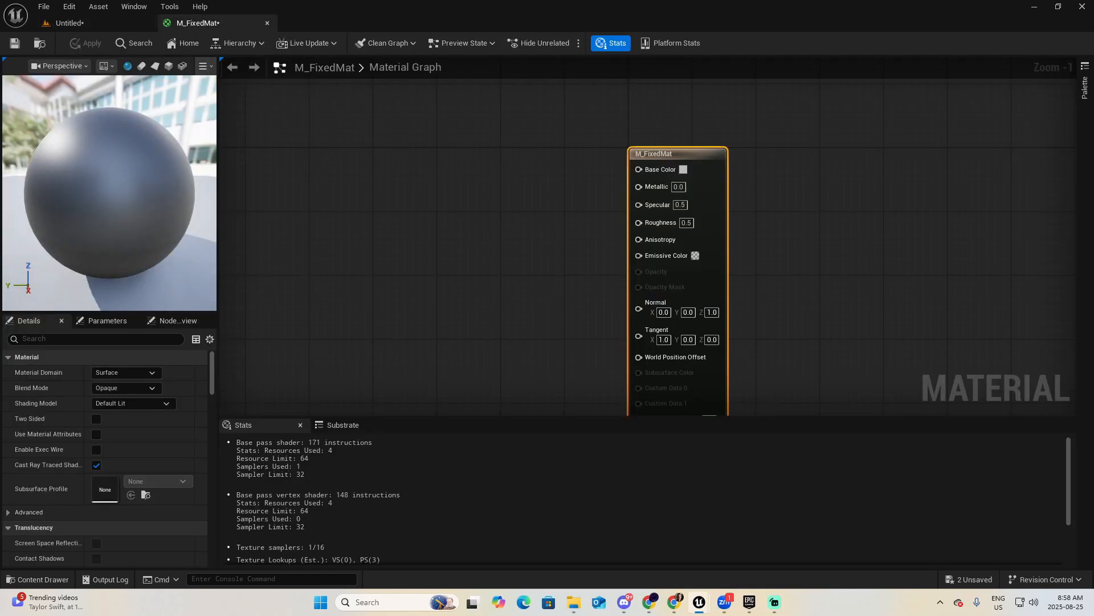
right_click(415, 160)
text(te)
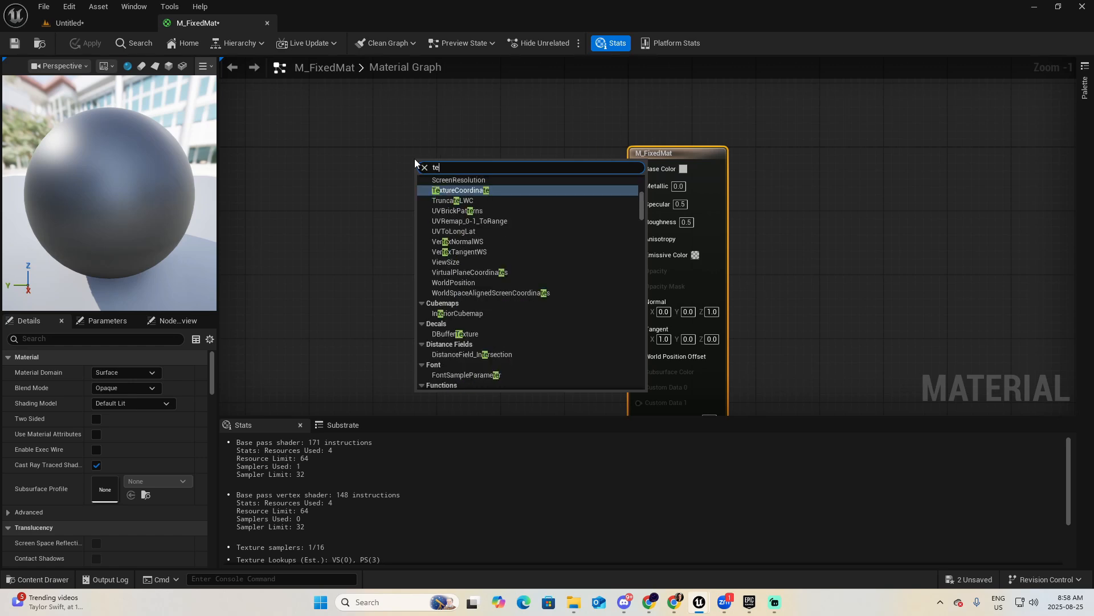
text(xtureobj)
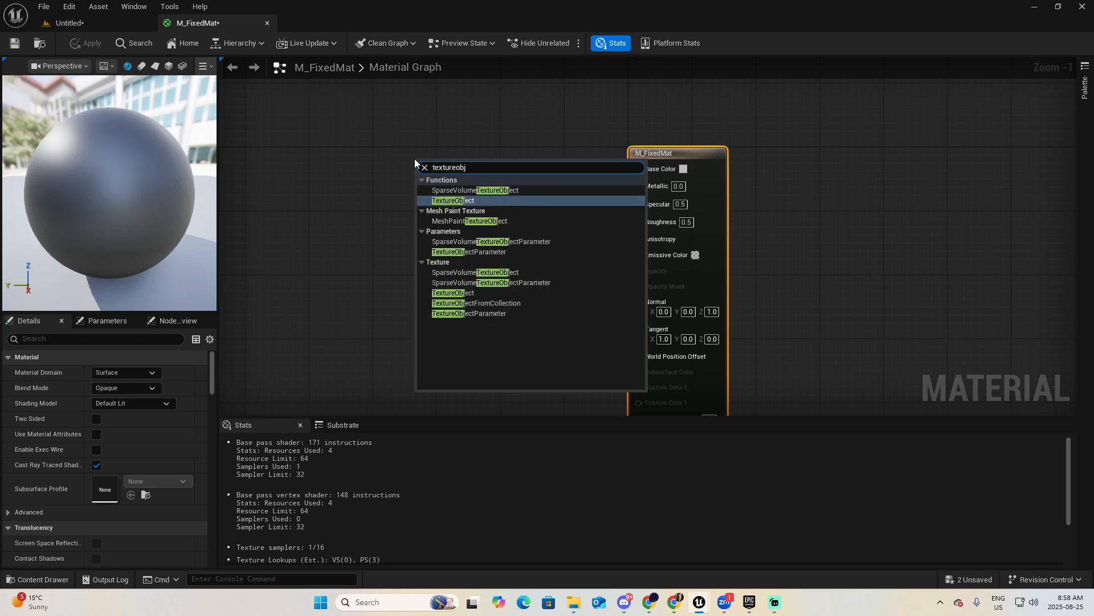
click(433, 202)
Feed the texture object into a new WorldAlignedTexture node and connect its XYZ Texture output to the material's Base Color.
drag(456, 163, 443, 197)
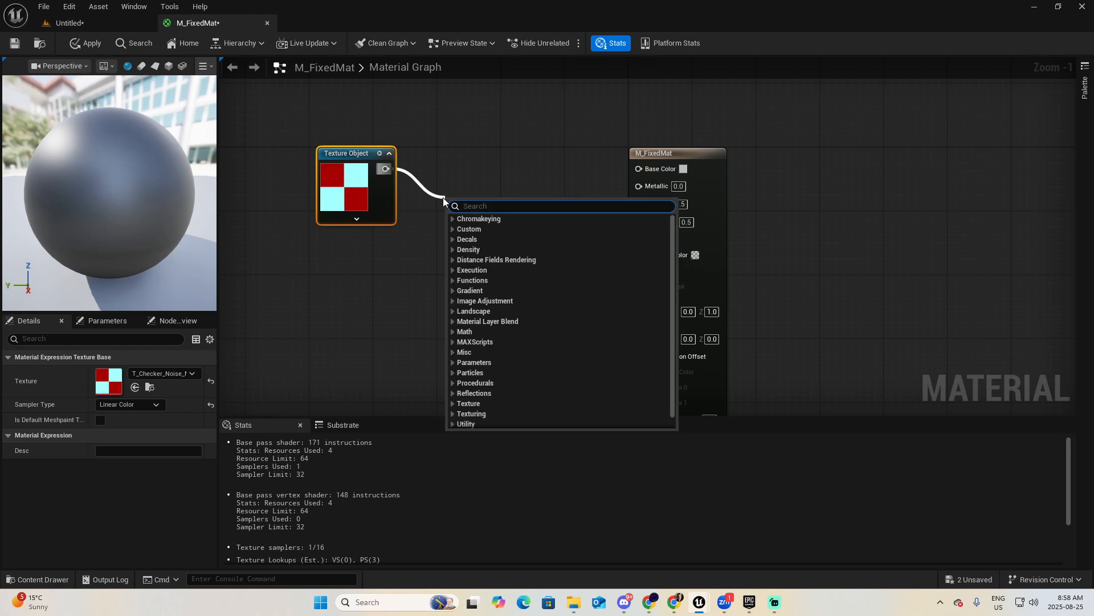
text(worldal)
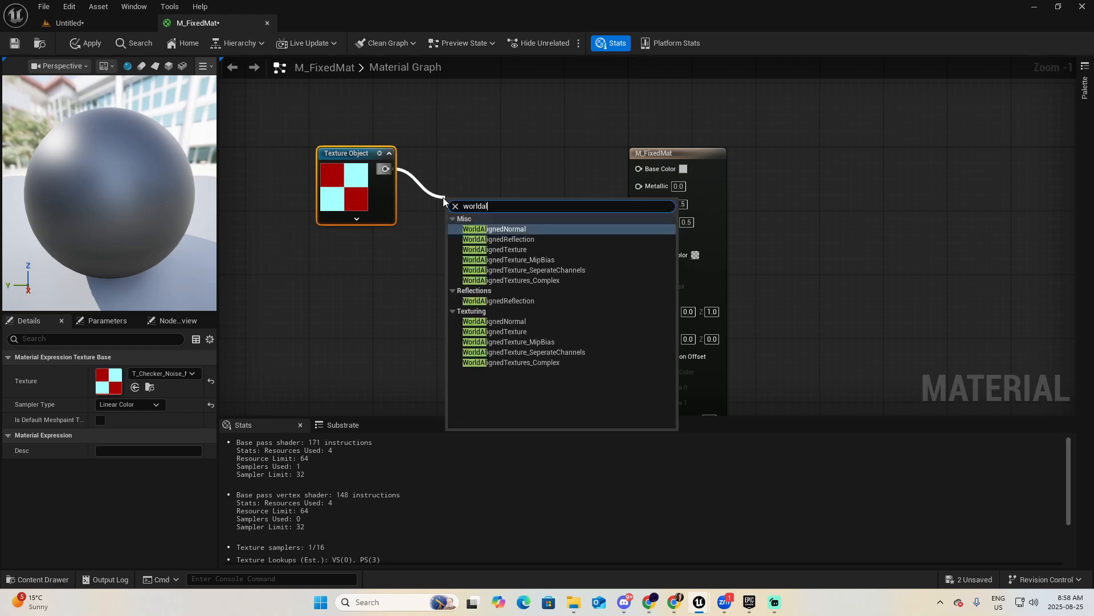
click(501, 249)
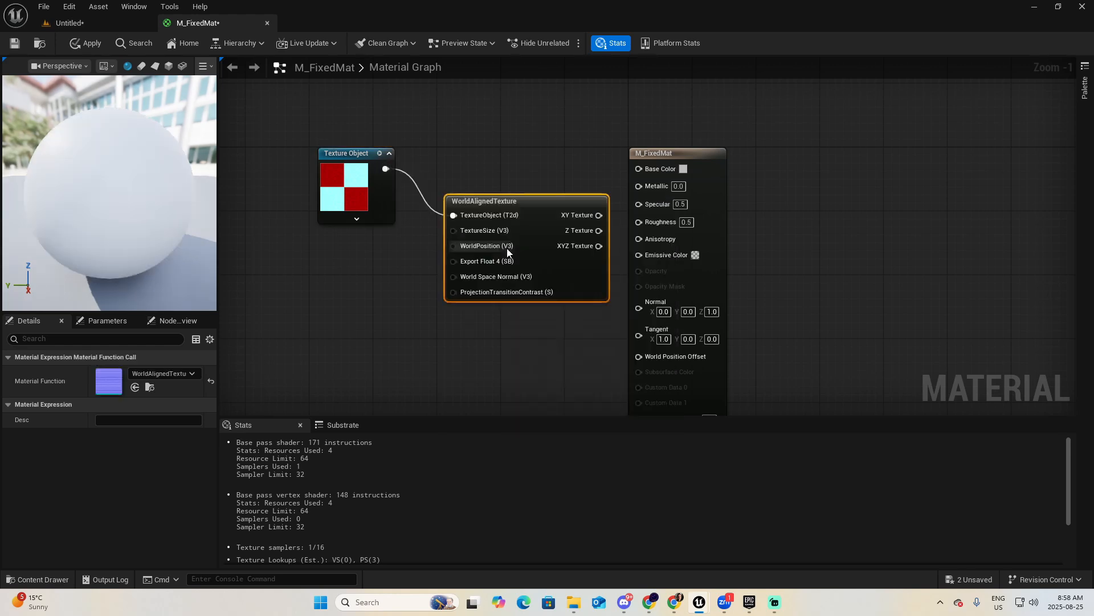
drag(532, 201, 515, 193)
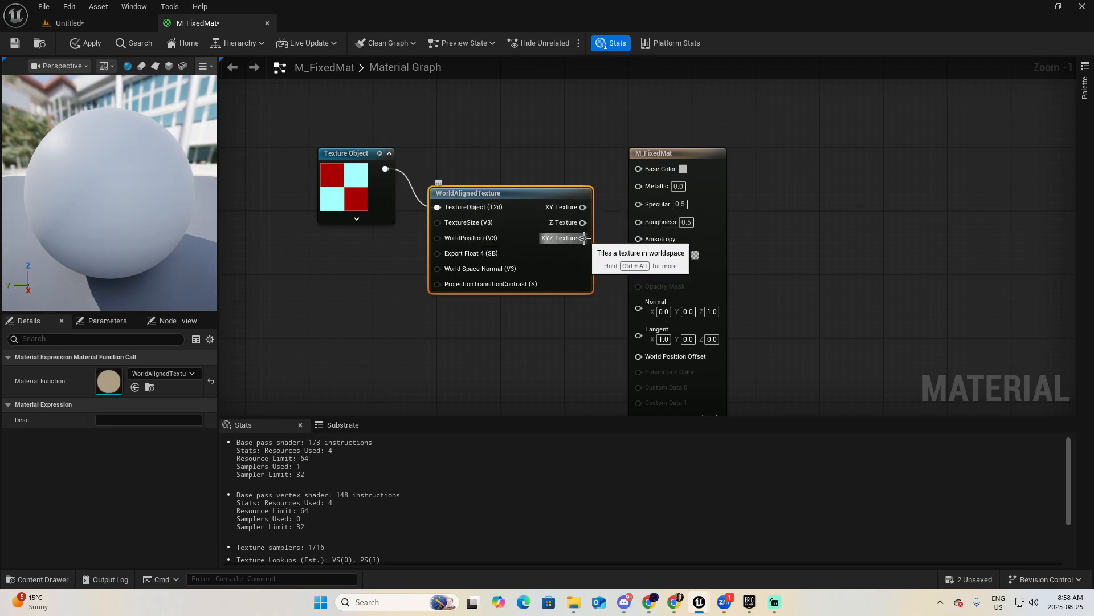
drag(583, 238, 635, 170)
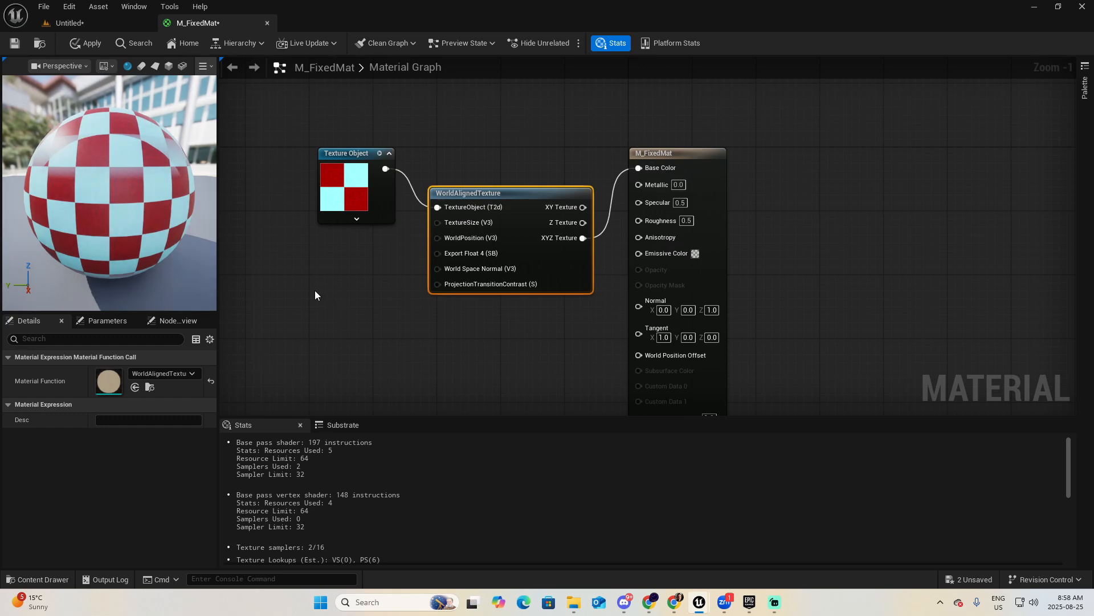
Add a constant node with value 100 and connect it to the WorldAlignedTexture node's TextureSize input.
click(300, 279)
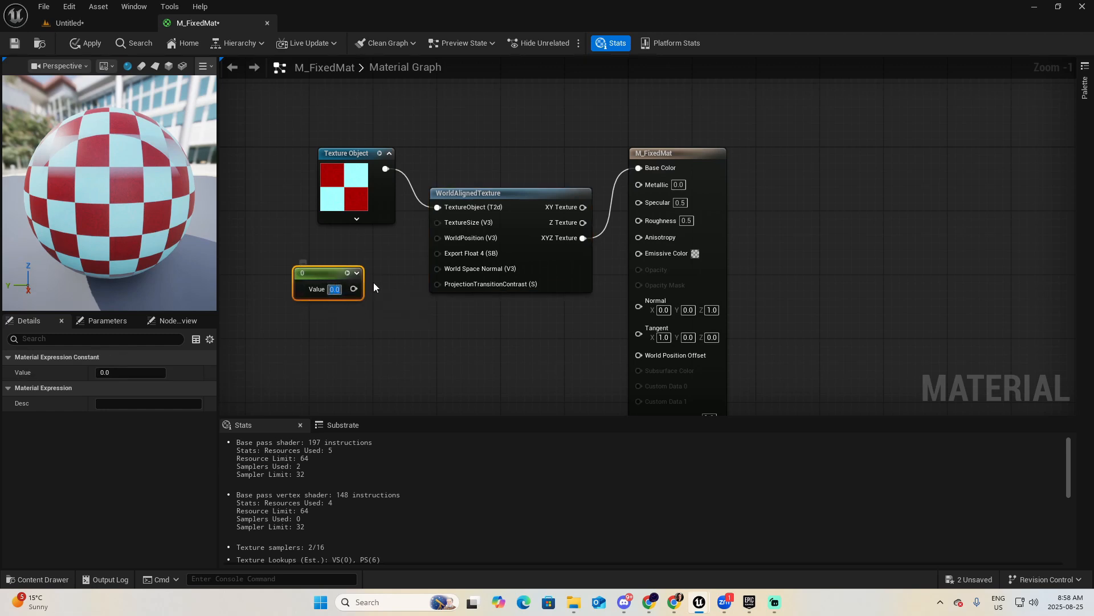
text(100)
key(Return)
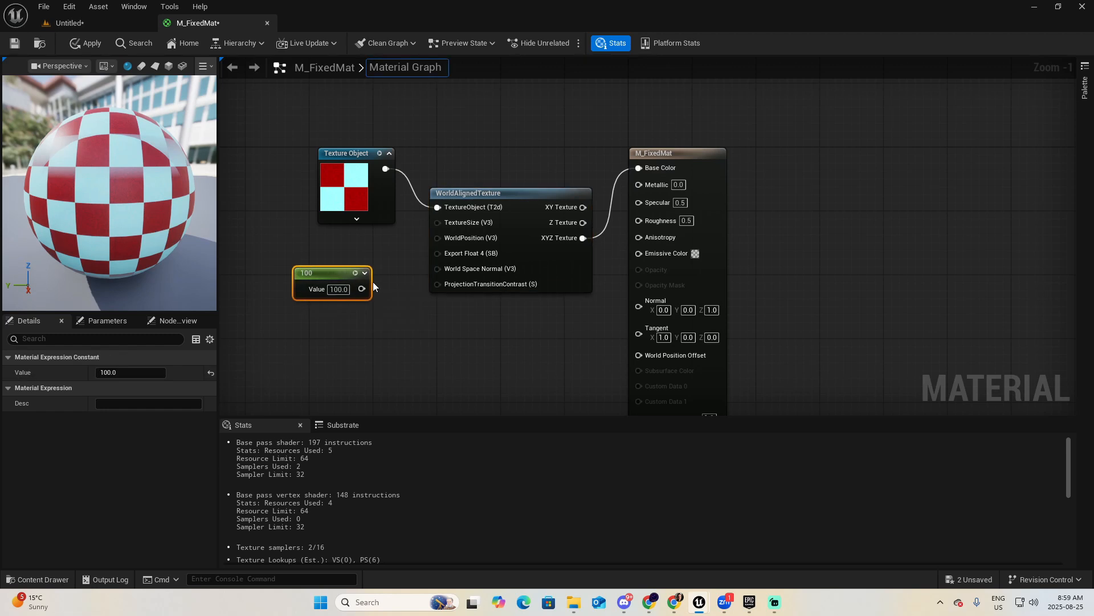
drag(362, 289, 440, 223)
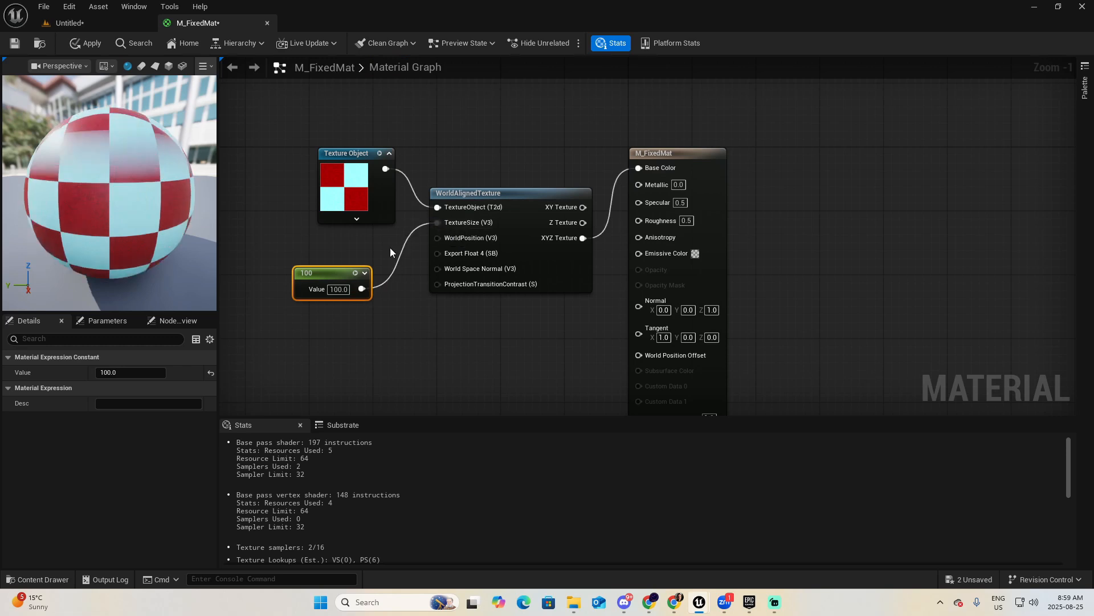
Convert the 100 constant to a parameter named TextureSize, and apply and save the material.
drag(332, 274, 340, 274)
right_click(341, 272)
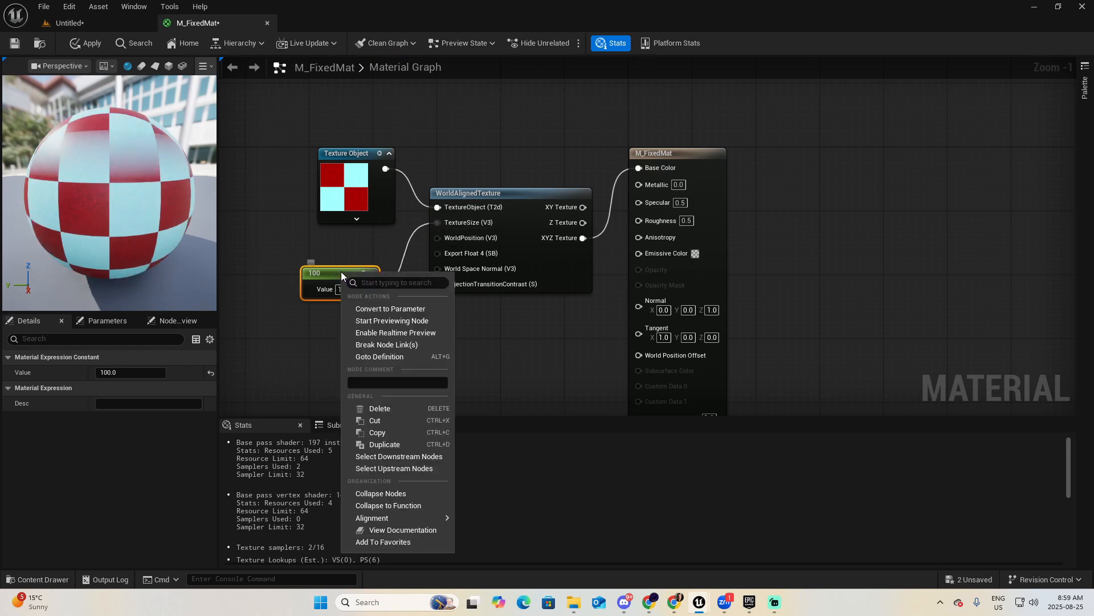
click(386, 309)
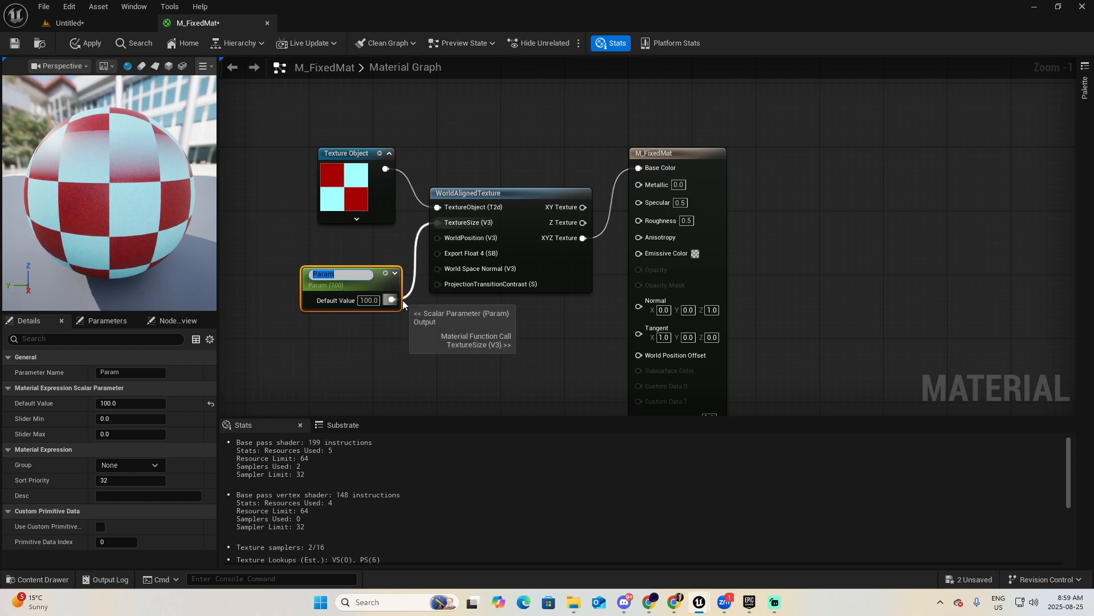
text(TextureSize)
key(Return)
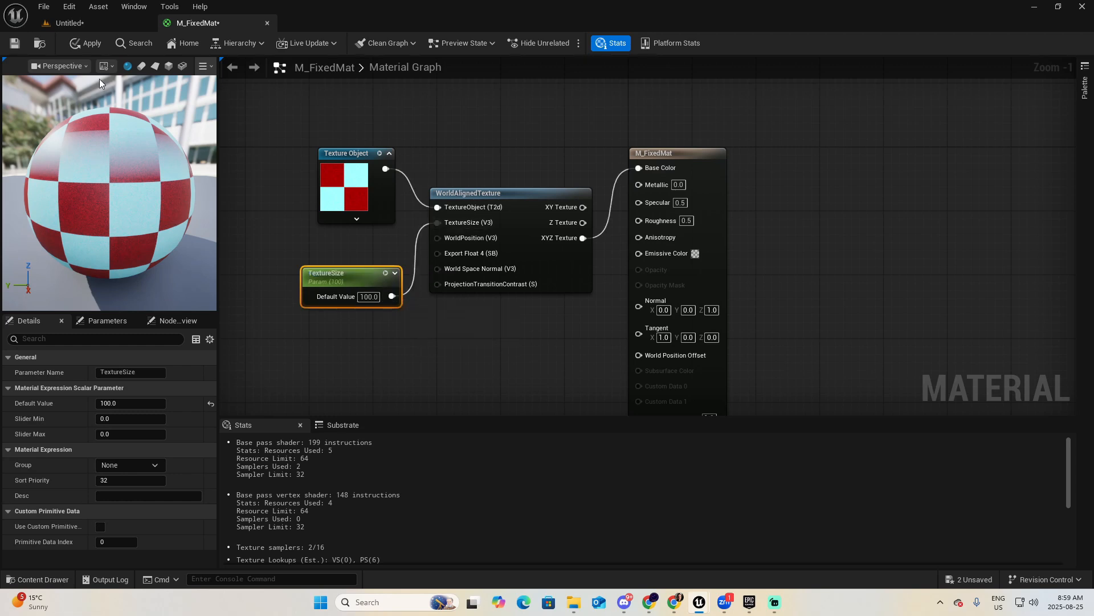
click(88, 45)
click(17, 44)
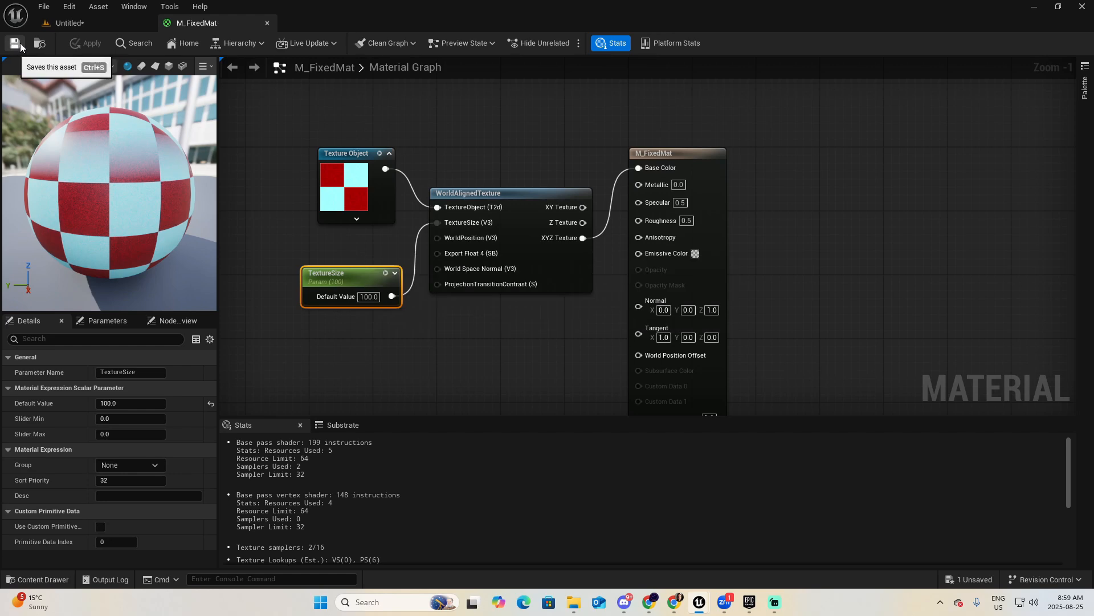
Back in the level, show the Material folder without the texture filter and apply M_FixedMat to Box Brush2's long front face.
click(101, 25)
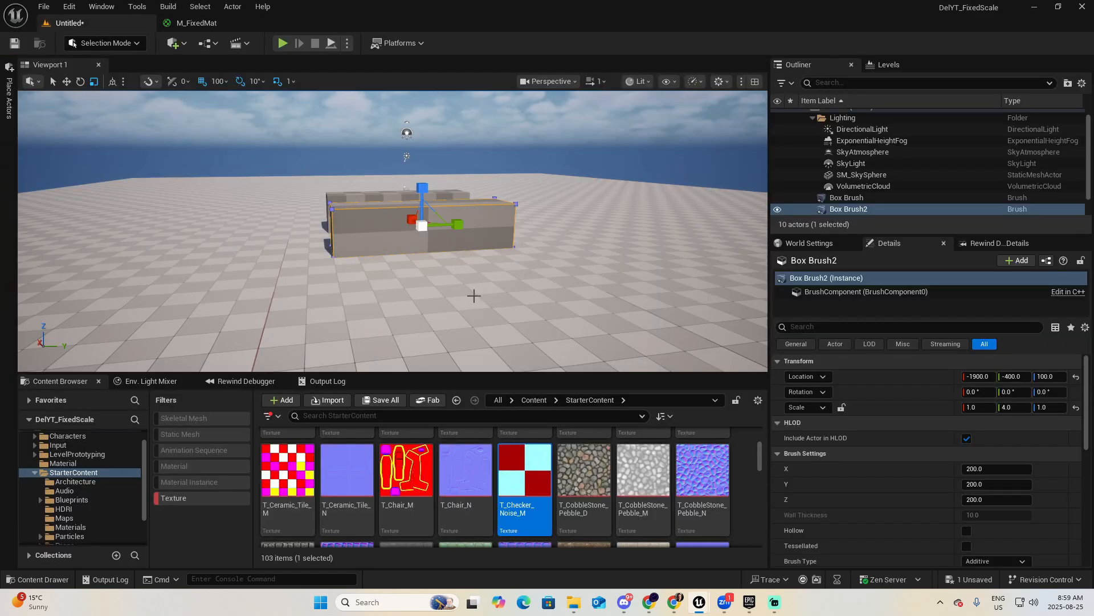
click(36, 473)
click(62, 481)
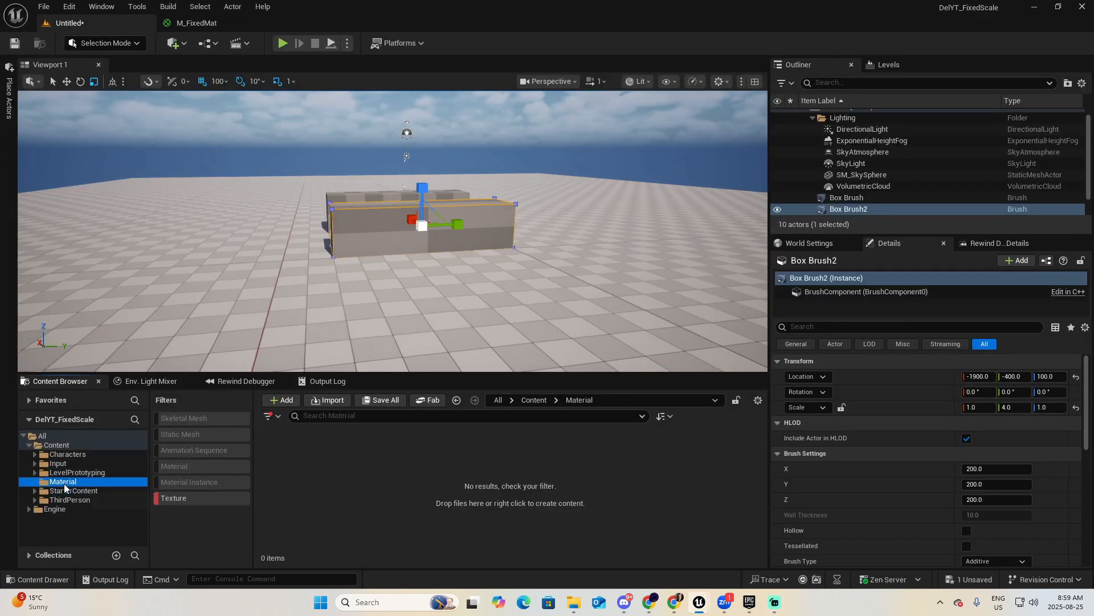
click(204, 497)
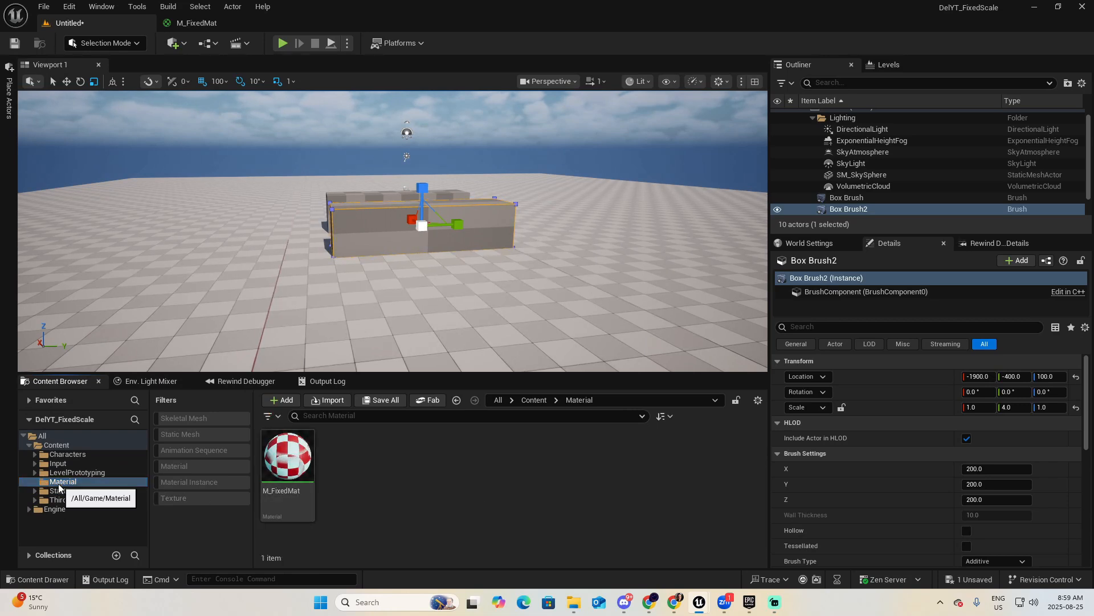
mouse_move(287, 459)
mouse_down()
mouse_move(375, 219)
mouse_move(399, 228)
mouse_up()
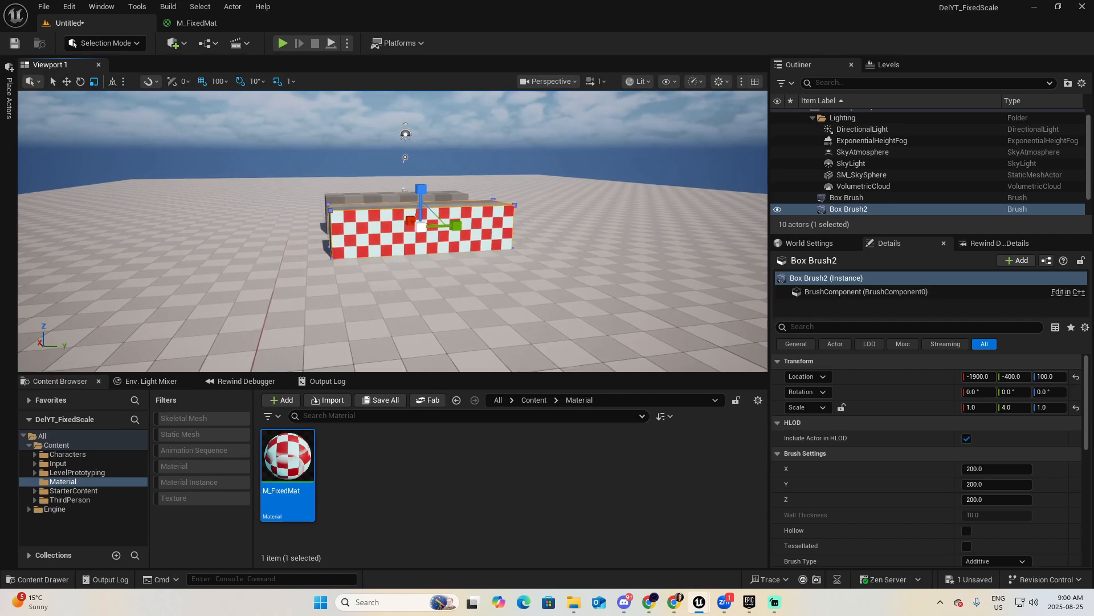
Stretch Box Brush2 lengthwise to a Y scale of 6.0.
key(w)
mouse_move(399, 228)
right_down()
mouse_move(412, 212)
mouse_move(370, 234)
mouse_move(345, 241)
mouse_move(336, 229)
right_up()
key(d)
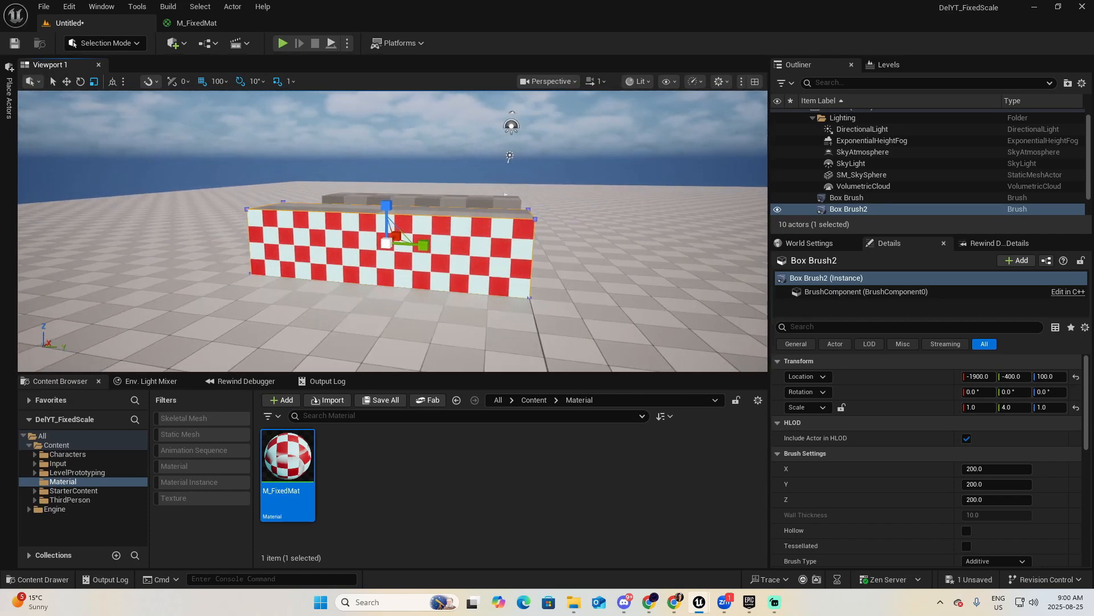
key(w)
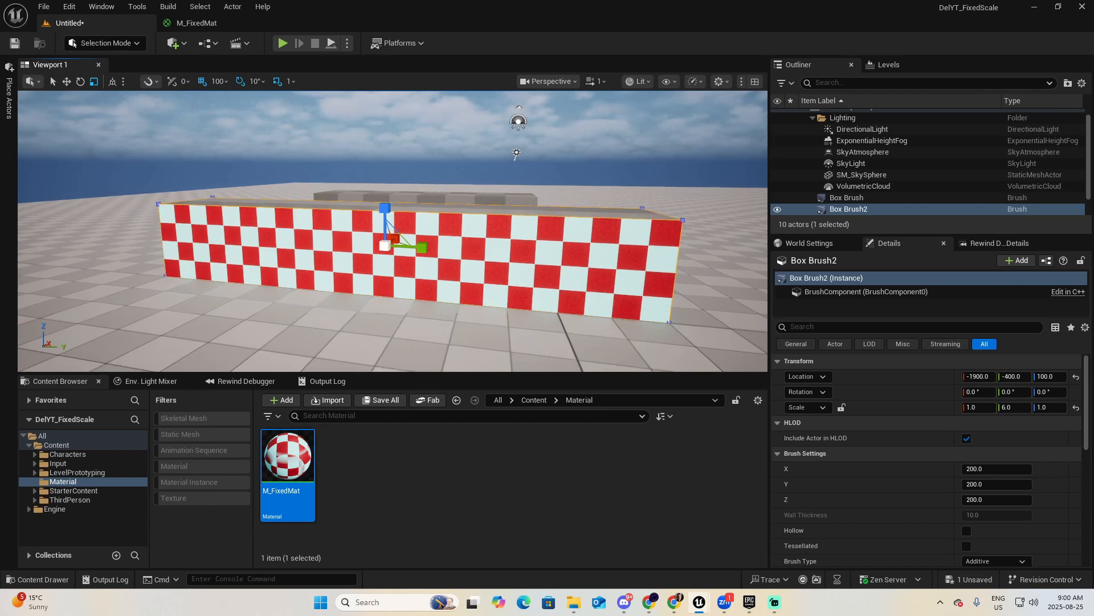
Clear the brush selection and apply M_FixedMat to the top face of the stretched box brush.
key(q)
mouse_move(491, 302)
right_down()
mouse_move(504, 330)
mouse_move(462, 349)
mouse_move(365, 344)
mouse_move(405, 315)
mouse_move(425, 343)
right_up()
key(e)
key(d)
key(a)
key(w)
key(a)
key(e)
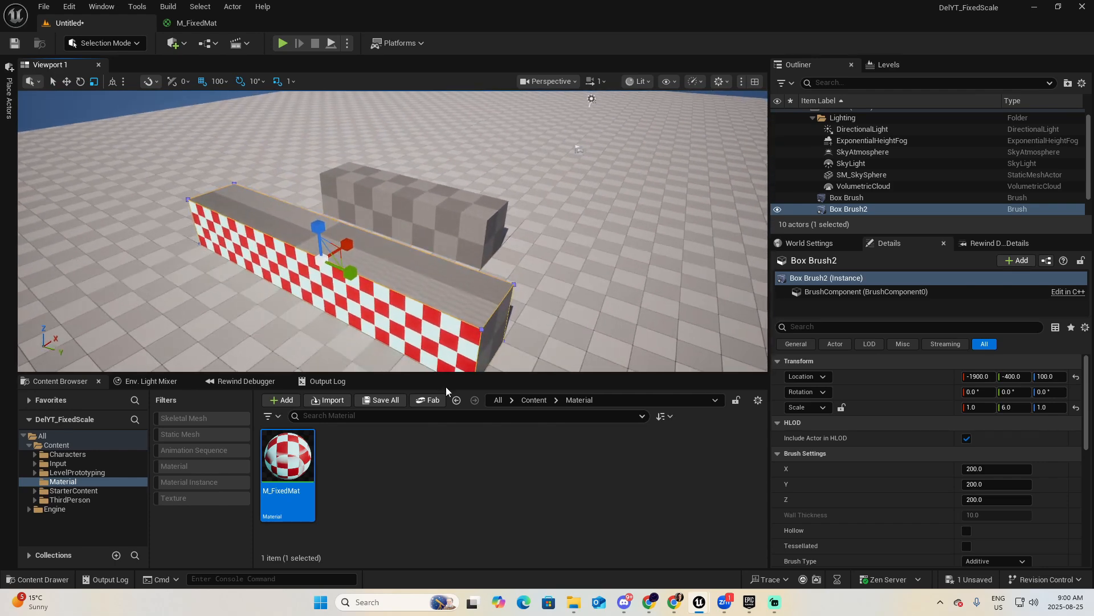
click(382, 512)
key(Escape)
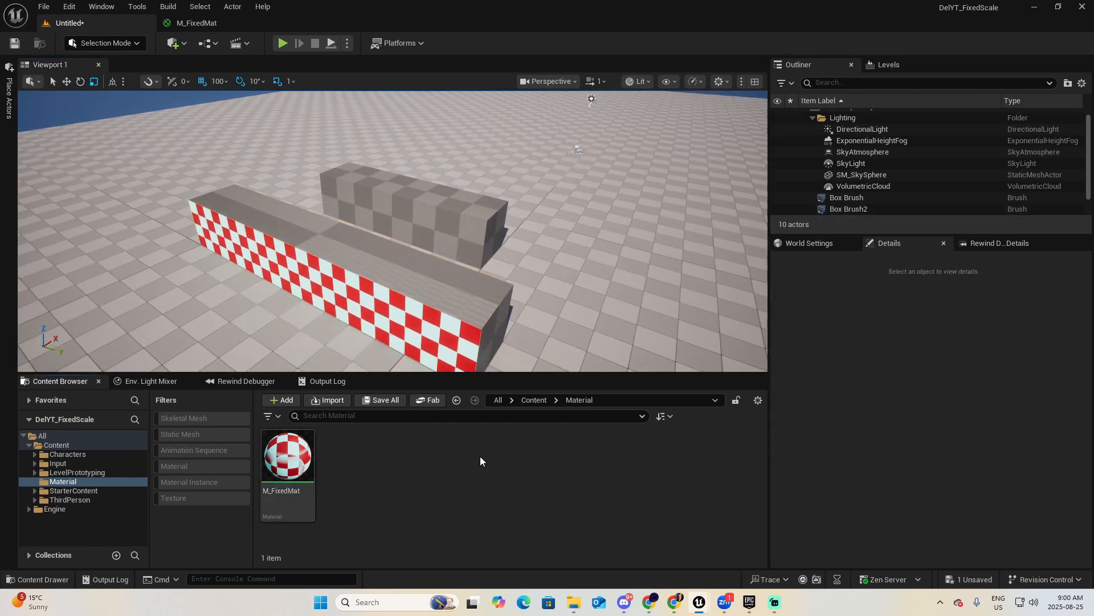
drag(288, 462, 408, 269)
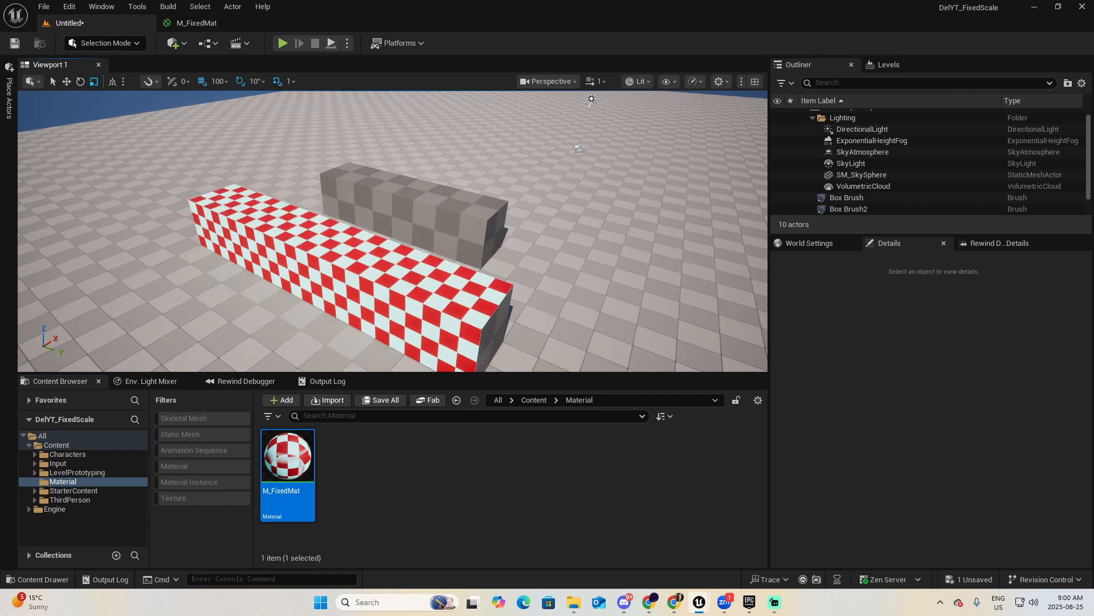
With M_FixedMat selected as the material, place a new box geometry brush in front of the long checkered brush.
key(d)
right_drag(408, 269, 480, 246)
key(a)
key(s)
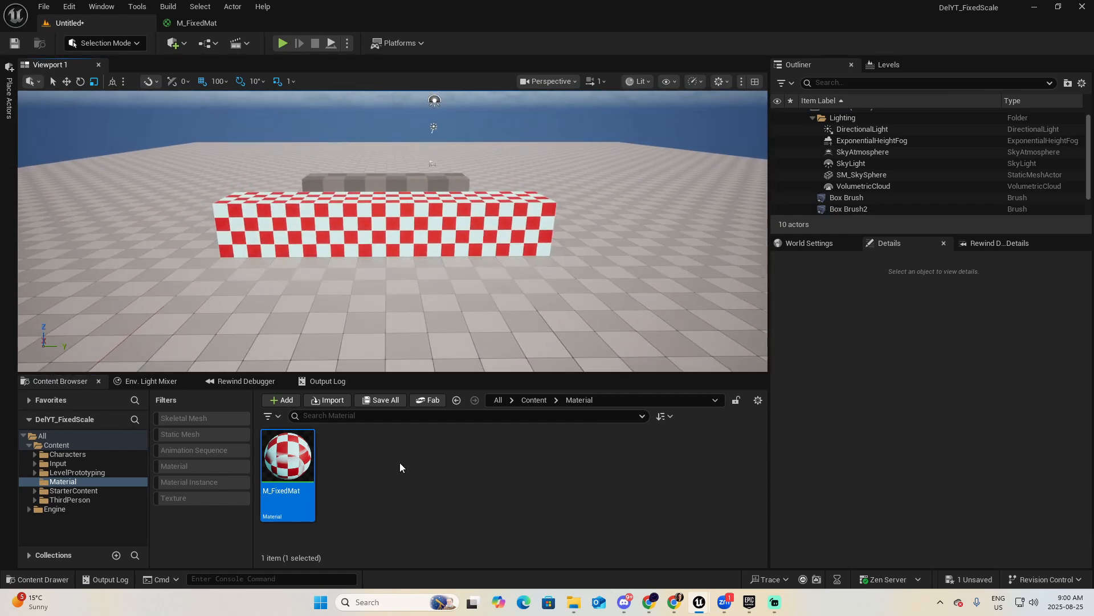
click(399, 463)
click(297, 459)
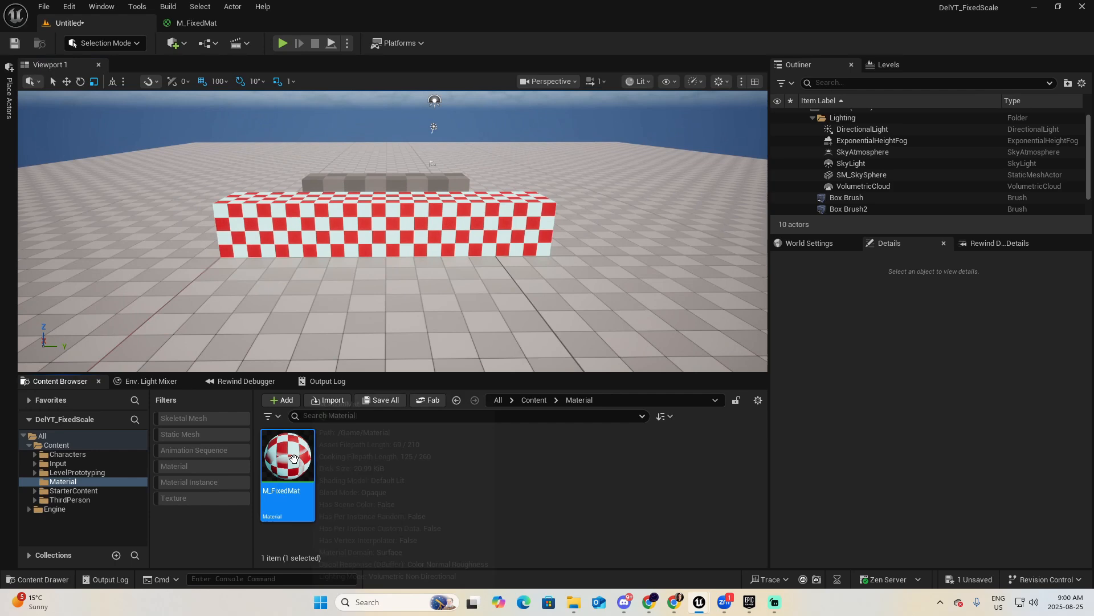
click(12, 105)
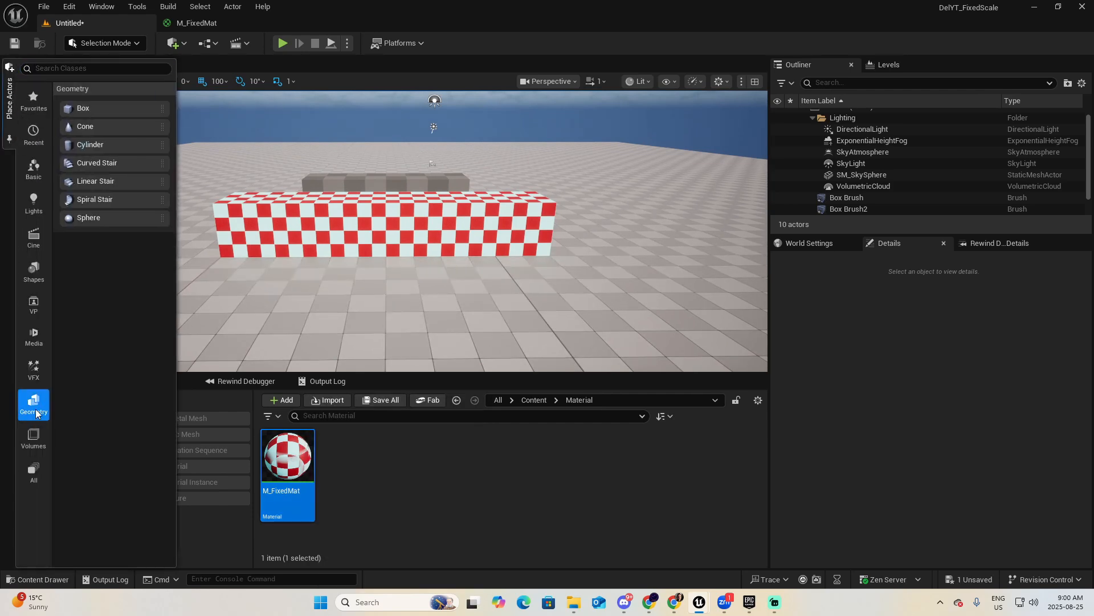
mouse_move(87, 108)
mouse_down()
mouse_move(376, 274)
mouse_move(356, 310)
mouse_up()
key(d)
mouse_move(356, 311)
right_down()
mouse_move(186, 313)
mouse_move(348, 316)
mouse_move(462, 347)
right_up()
key(a)
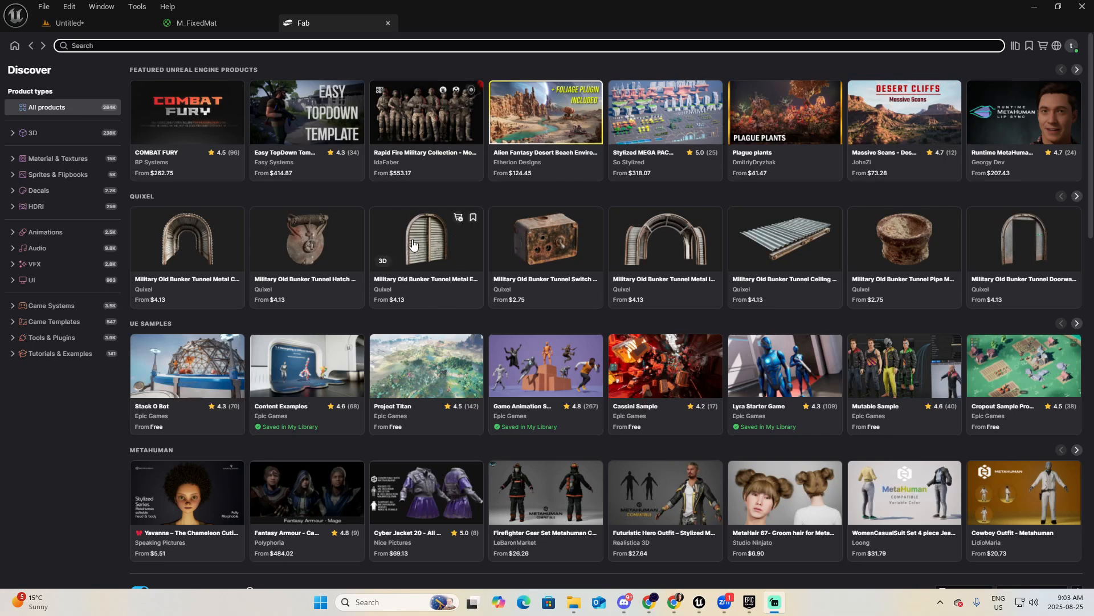
Search Fab for "fancy dev grid material" and add the Fancy dev grid material asset to the project.
click(201, 44)
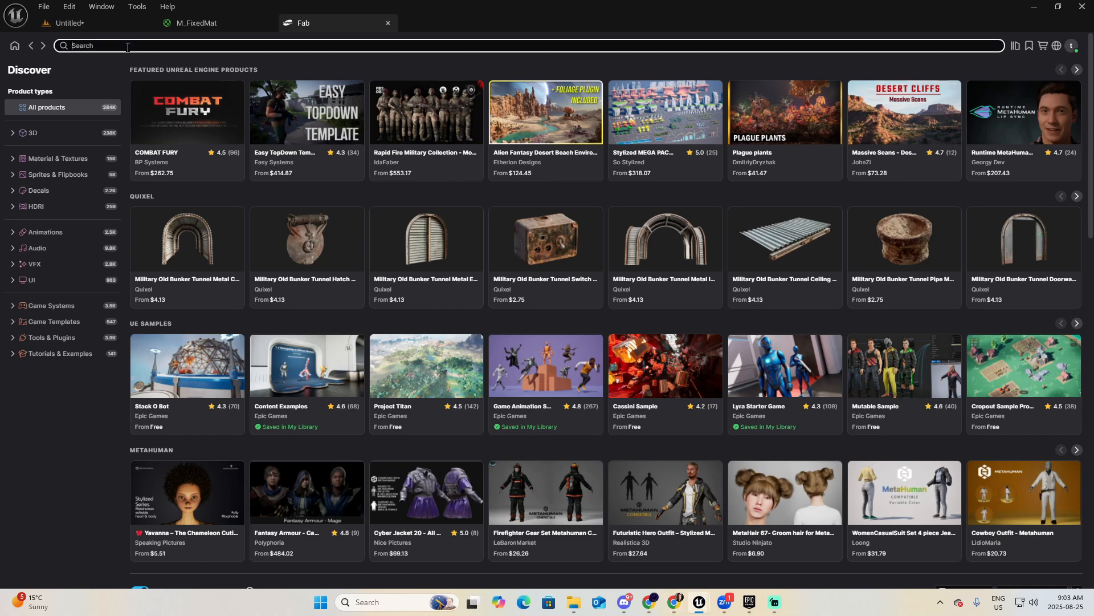
text(fancy dev g)
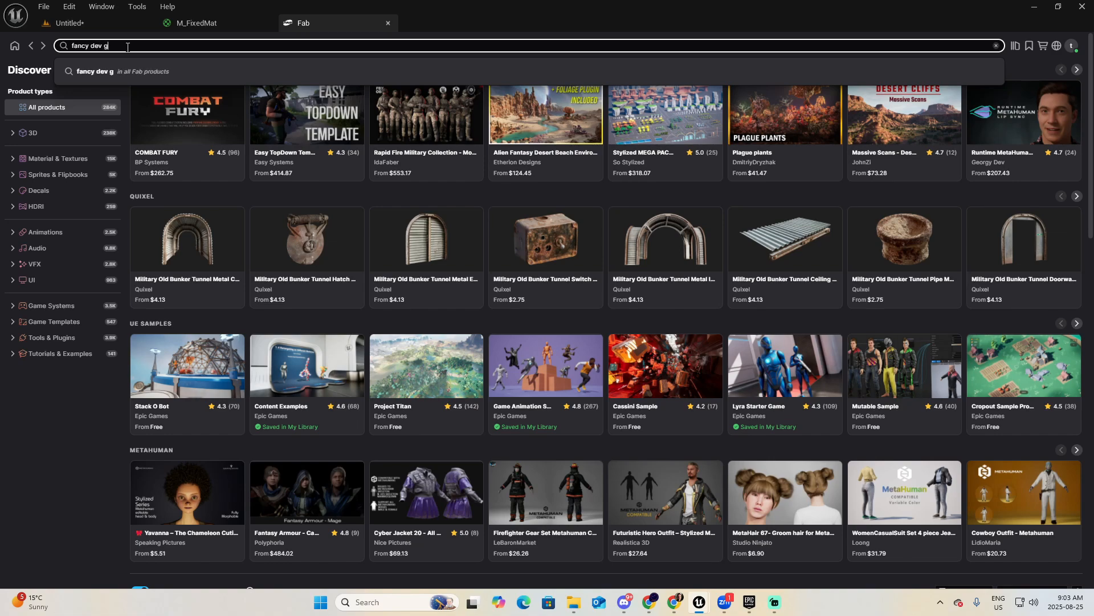
text(al)
key(Return)
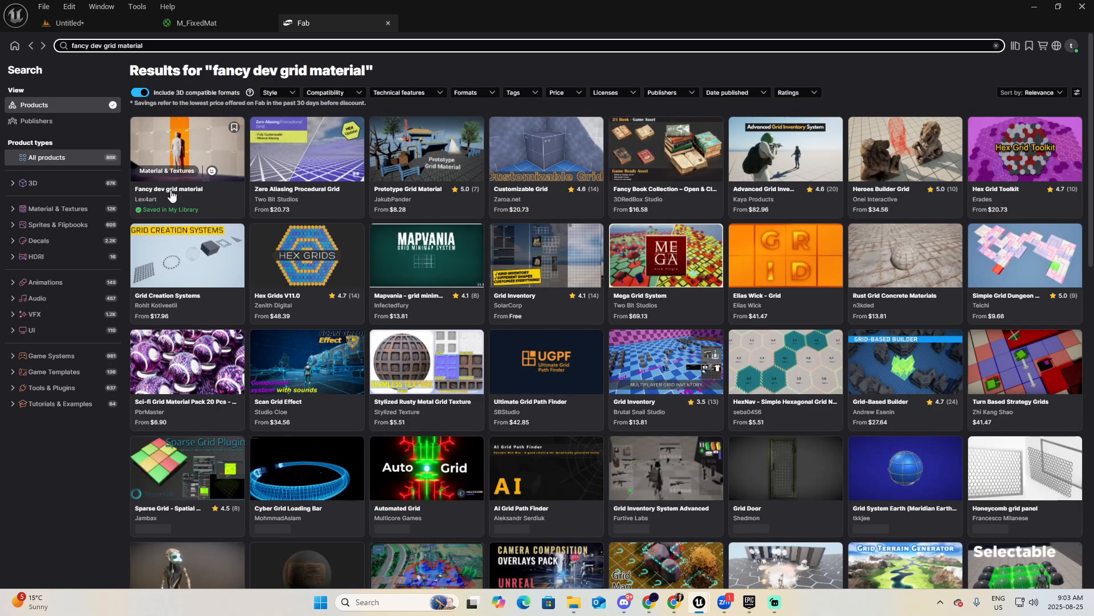
click(171, 193)
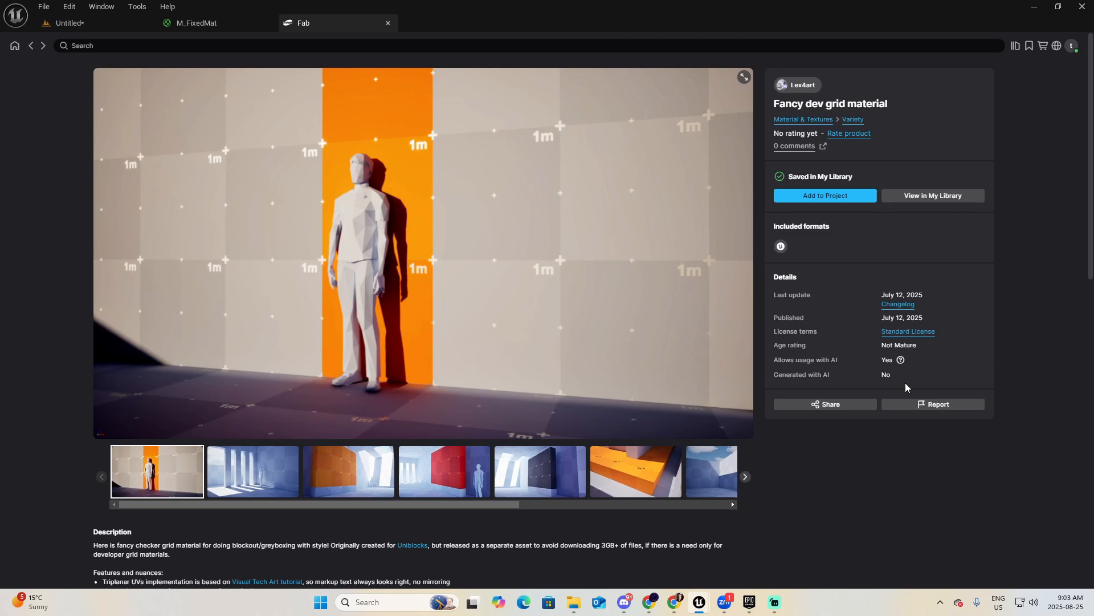
click(826, 195)
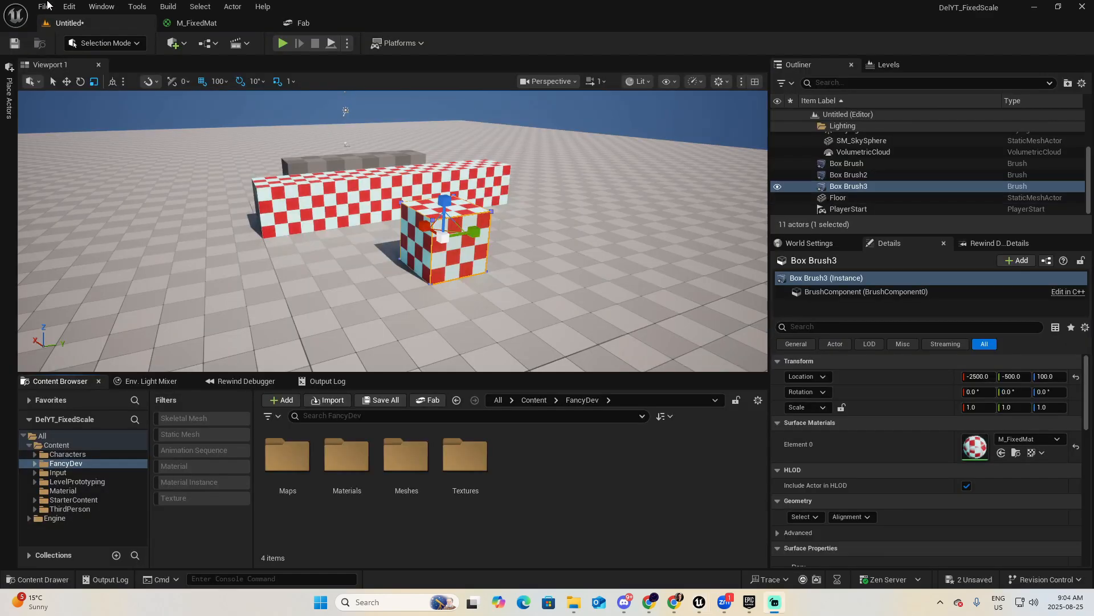
Save all project changes, storing the level in the Content folder as Level1.
click(46, 6)
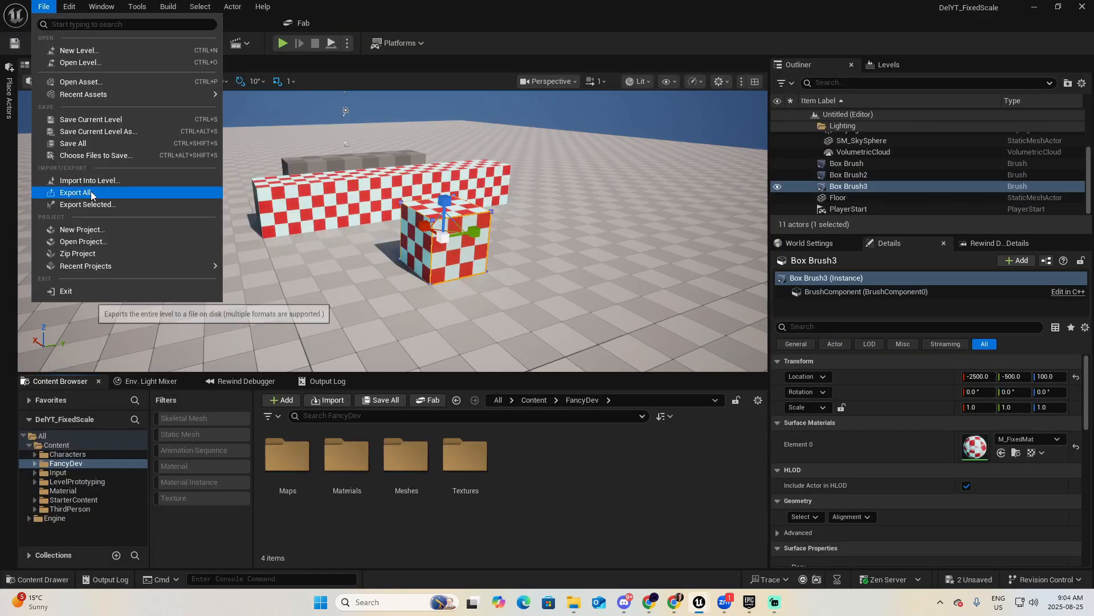
click(73, 143)
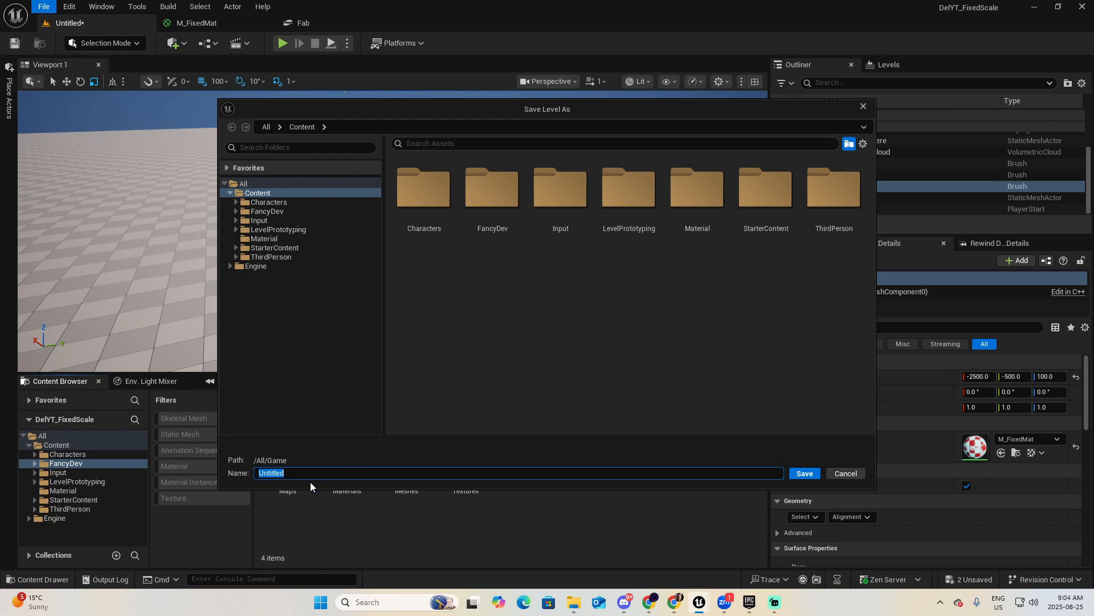
text(Level1)
key(Return)
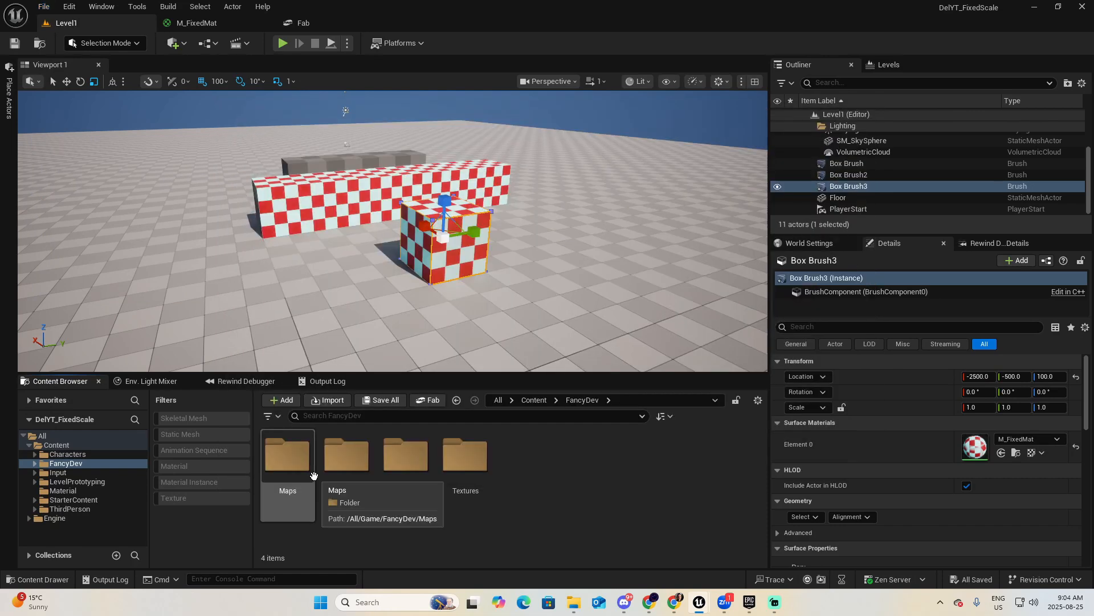
Open the Materials folder inside FancyDev and enlarge the content browser to show more of its material instances.
double_click(80, 463)
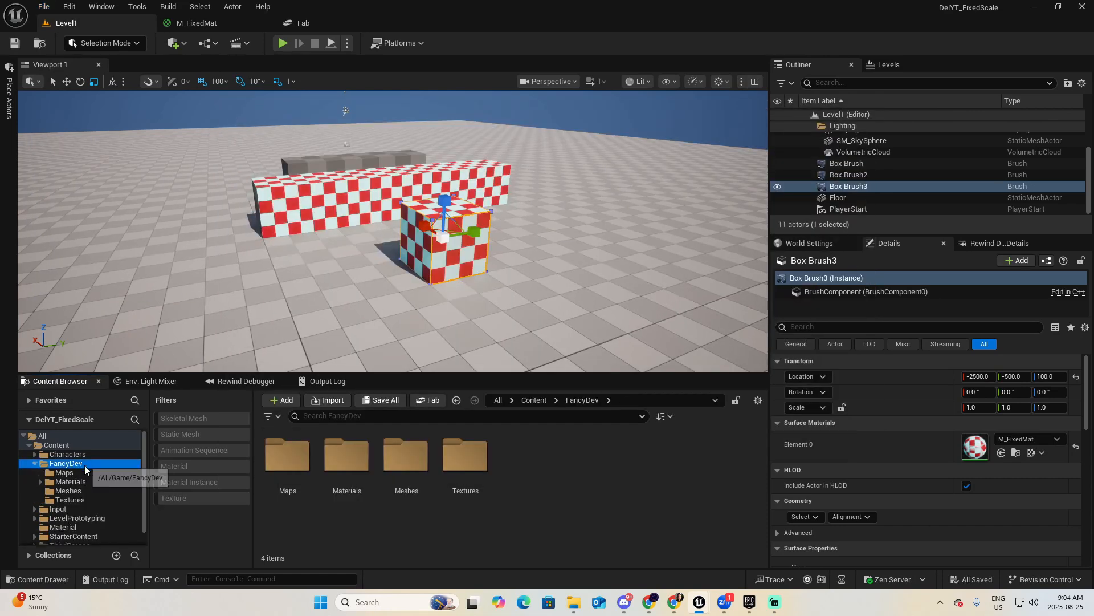
click(67, 481)
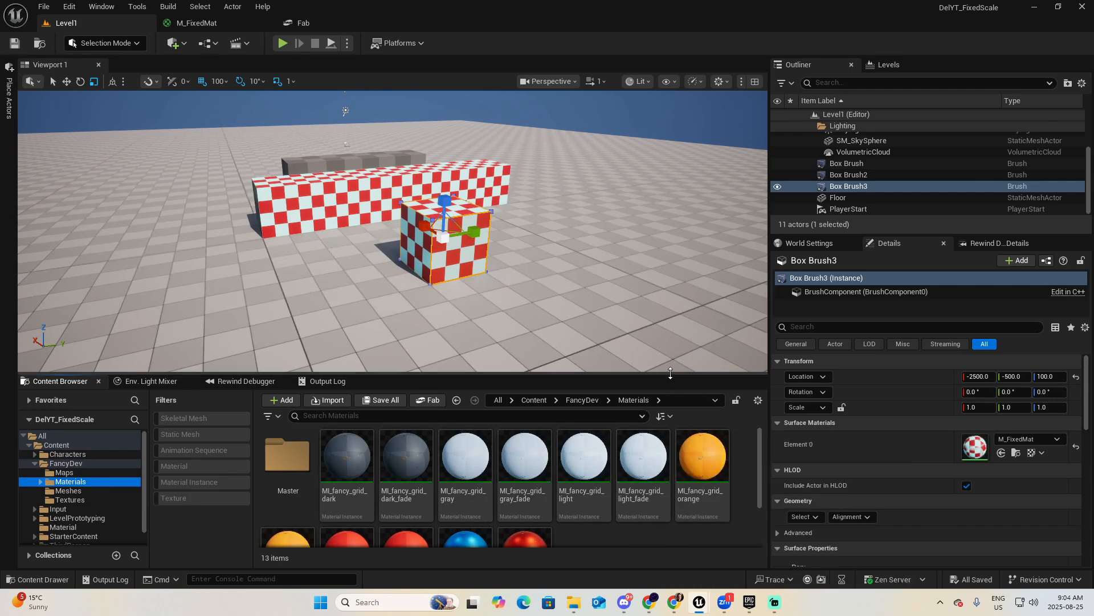
drag(668, 375, 661, 321)
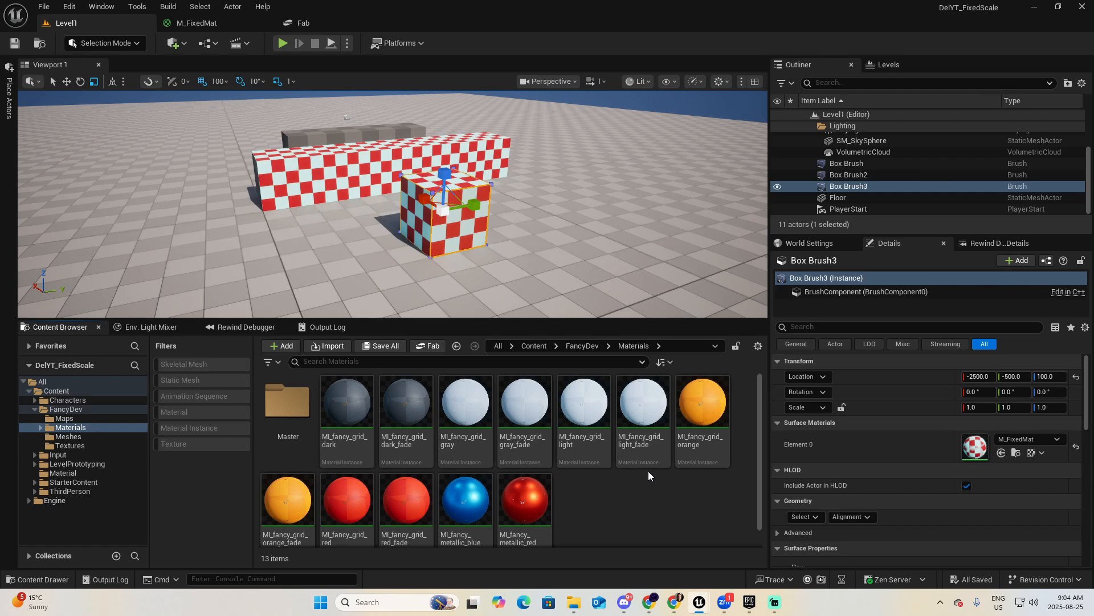
Place a new box geometry brush on the floor in front of the small checkered cube.
right_drag(604, 239, 564, 253)
key(w)
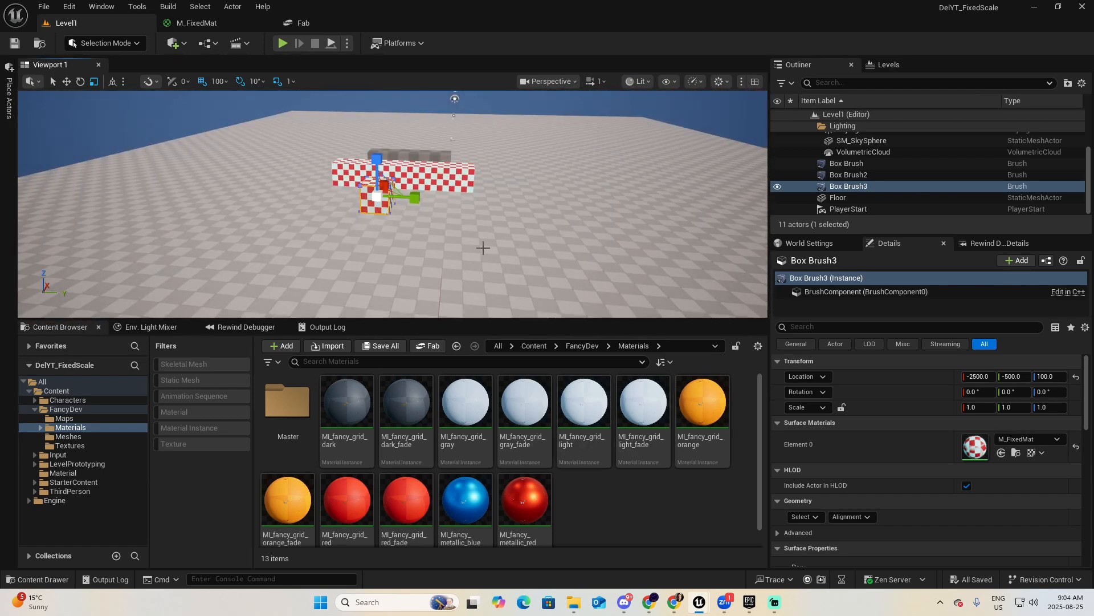
right_drag(481, 244, 487, 241)
key(w)
click(700, 408)
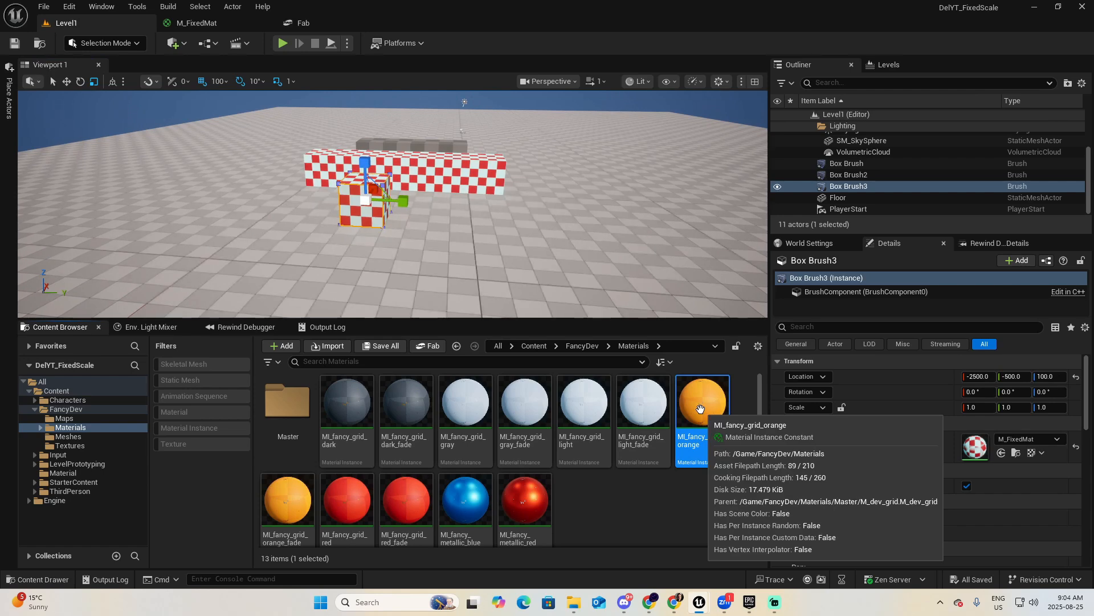
click(10, 100)
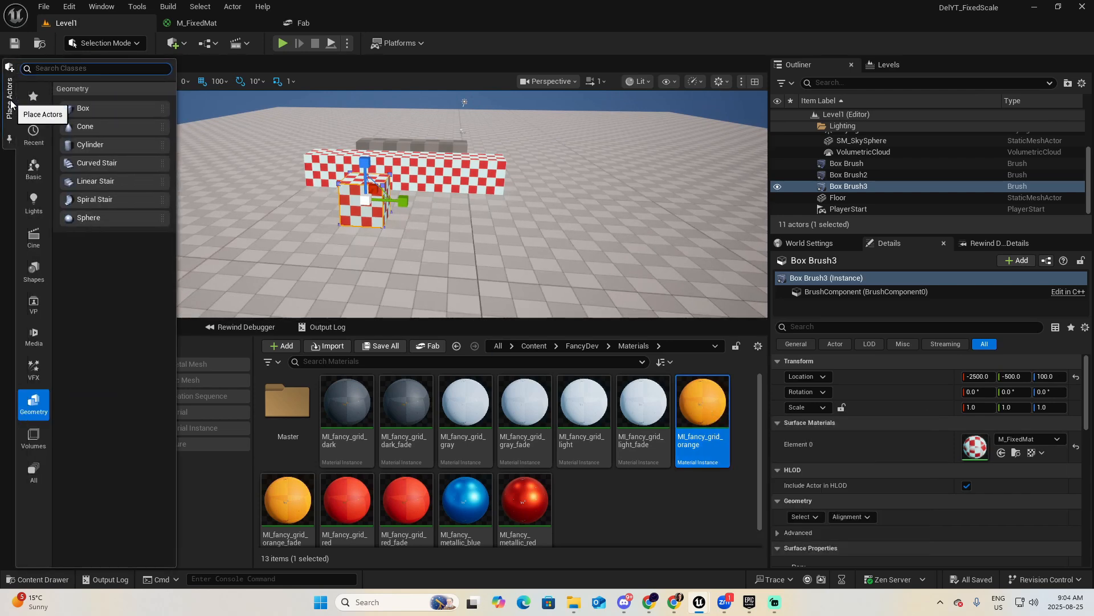
drag(85, 108, 447, 223)
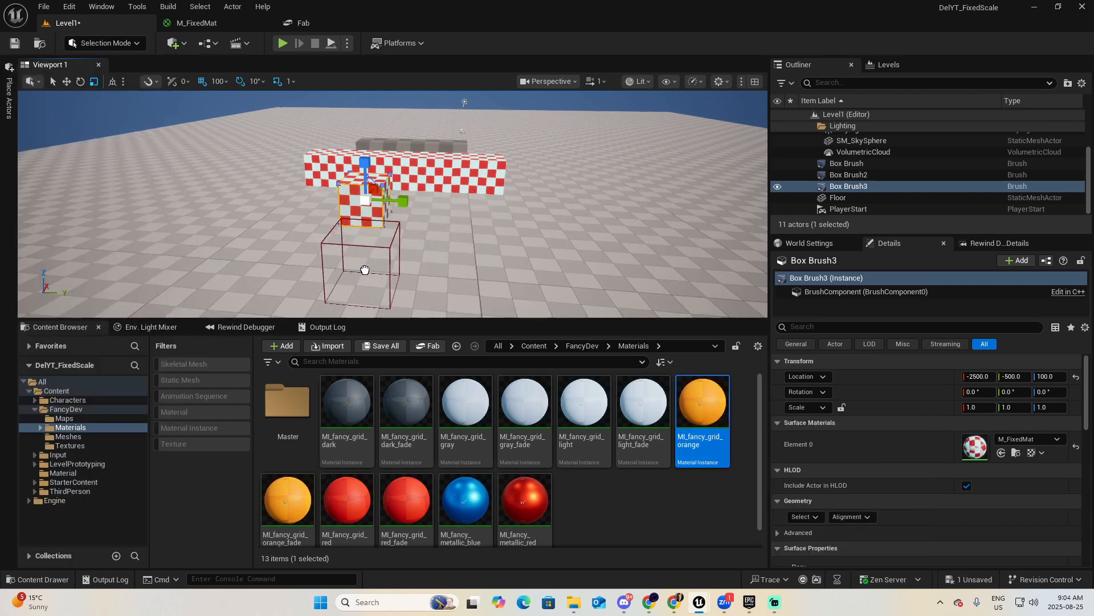
drag(365, 269, 362, 269)
Apply the MI_fancy_grid_orange material to the front face of the new box brush.
mouse_move(362, 270)
right_down()
mouse_move(256, 293)
mouse_move(268, 283)
mouse_move(271, 302)
mouse_move(307, 274)
right_up()
key(d)
key(w)
key(a)
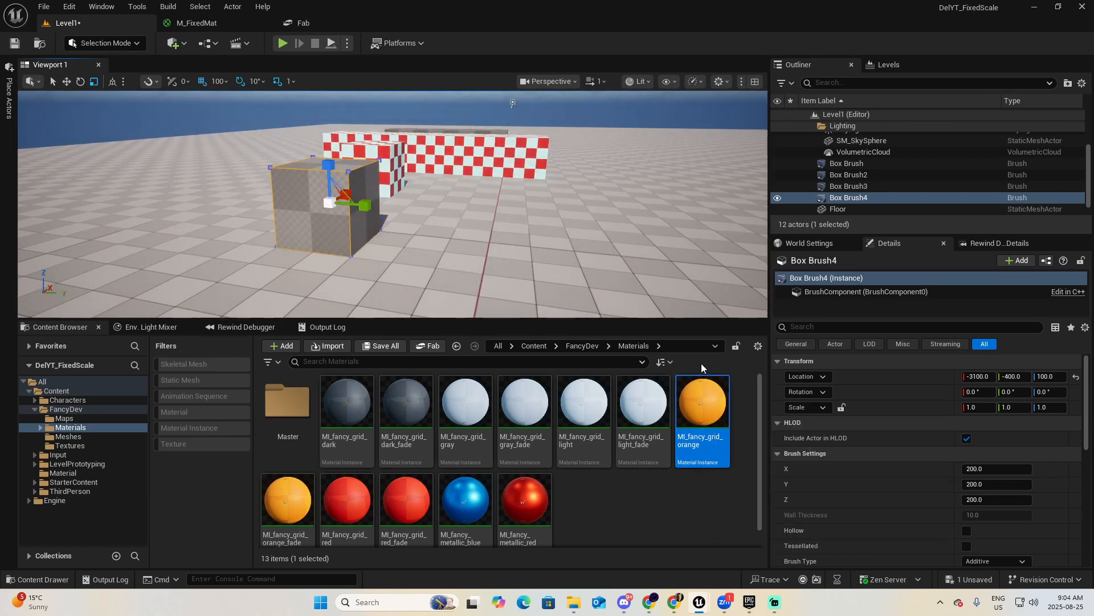
mouse_move(703, 405)
mouse_down()
mouse_move(494, 364)
mouse_move(303, 208)
mouse_up()
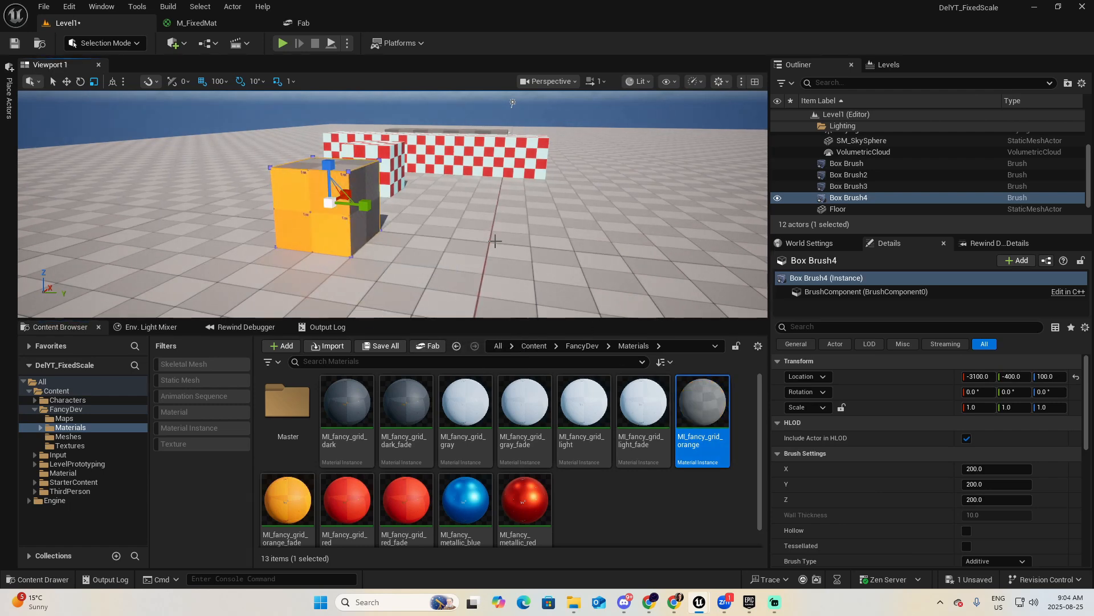
Apply MI_fancy_grid_orange_fade to the top face and the remaining visible side of the new box brush.
key(Escape)
right_drag(528, 248, 527, 302)
key(e)
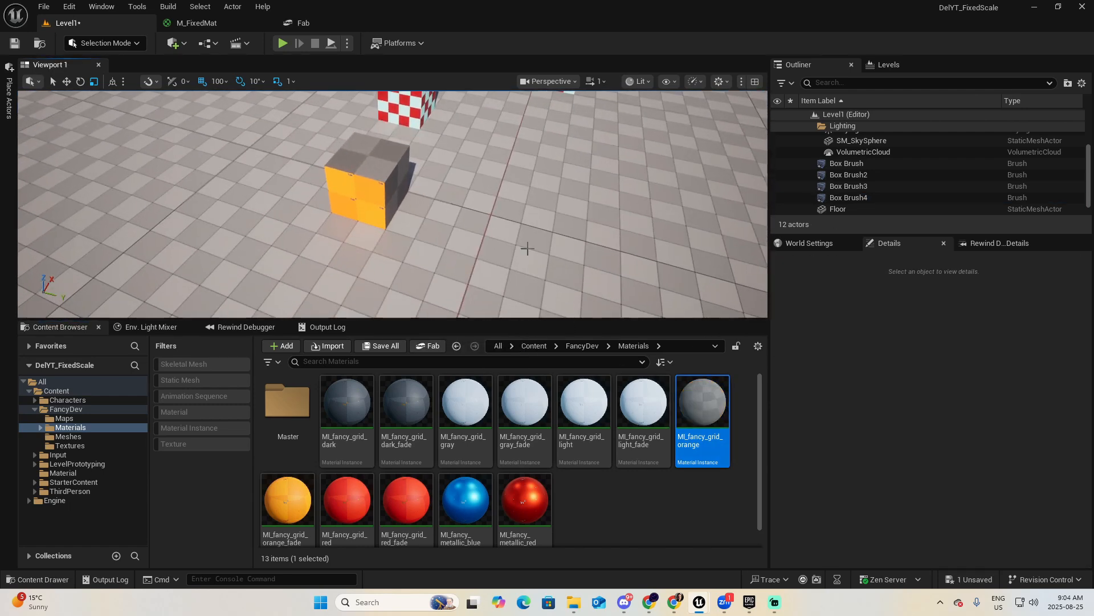
drag(702, 402, 354, 166)
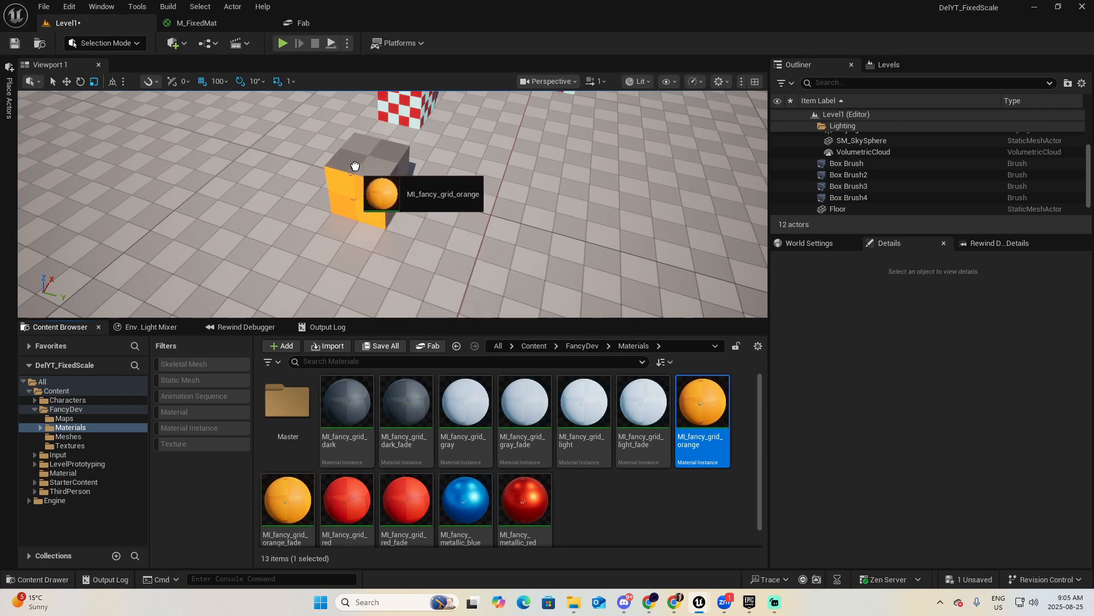
drag(276, 489, 321, 170)
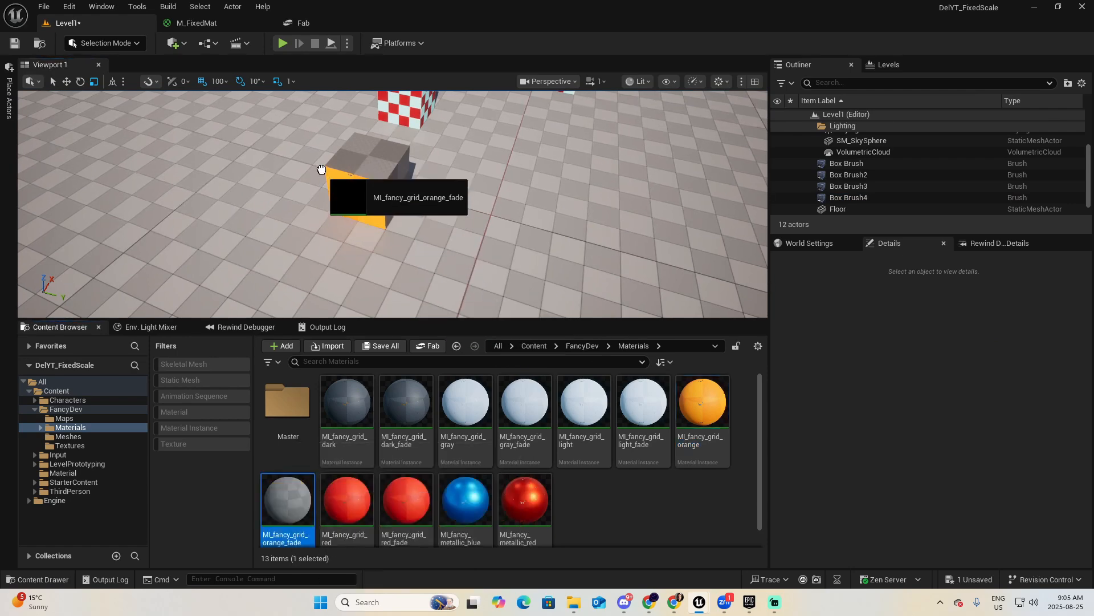
key(d)
right_drag(373, 164, 327, 134)
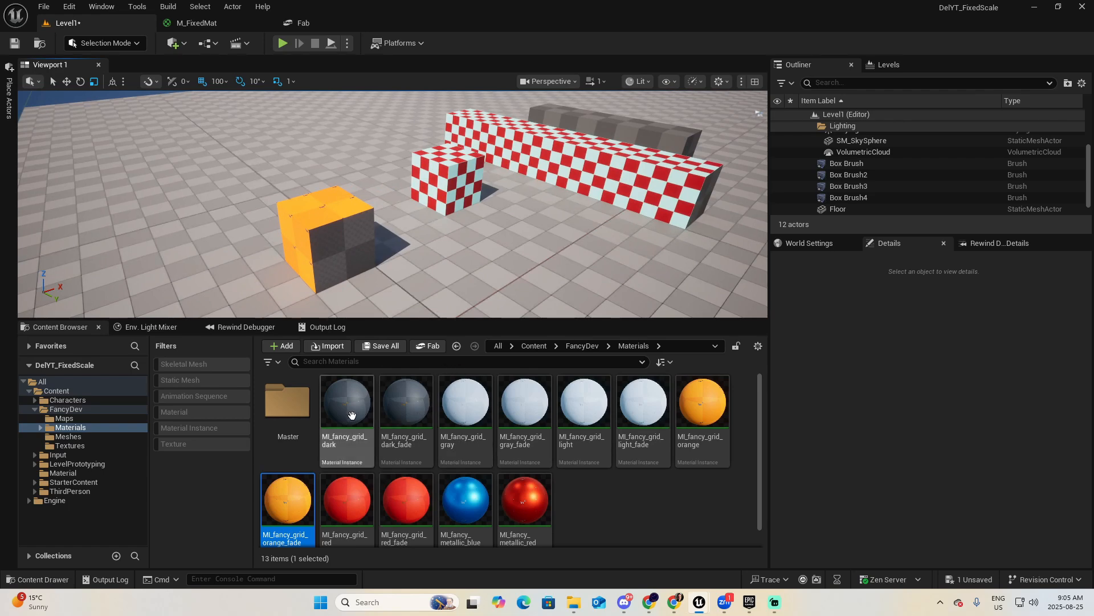
drag(292, 512, 351, 247)
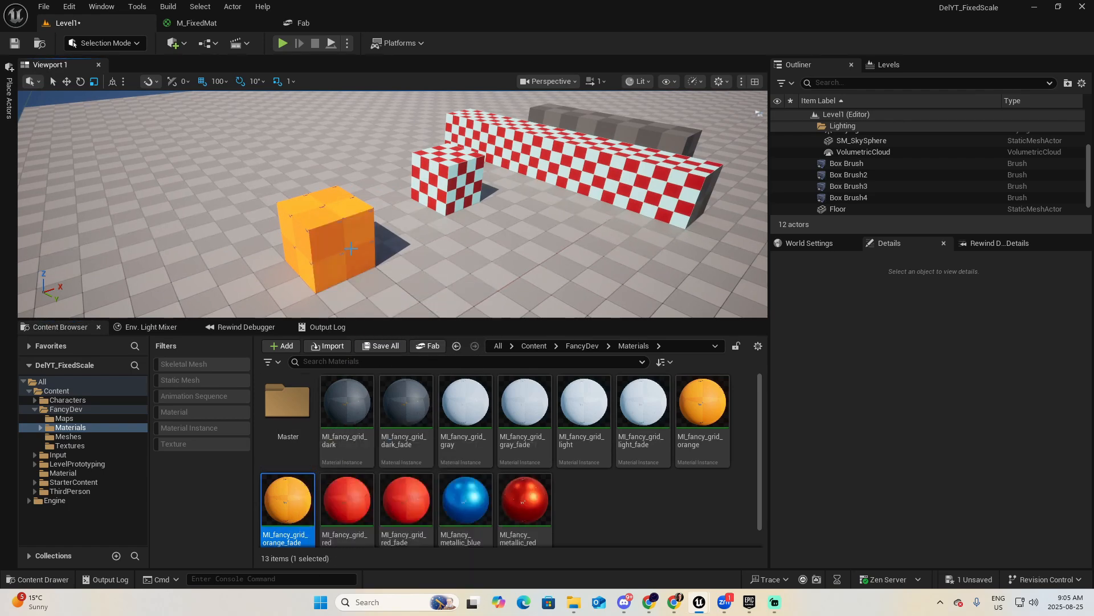
Stretch the orange box brush along the Y axis to a scale of 4.0.
right_drag(351, 247, 381, 244)
key(w)
key(a)
key(s)
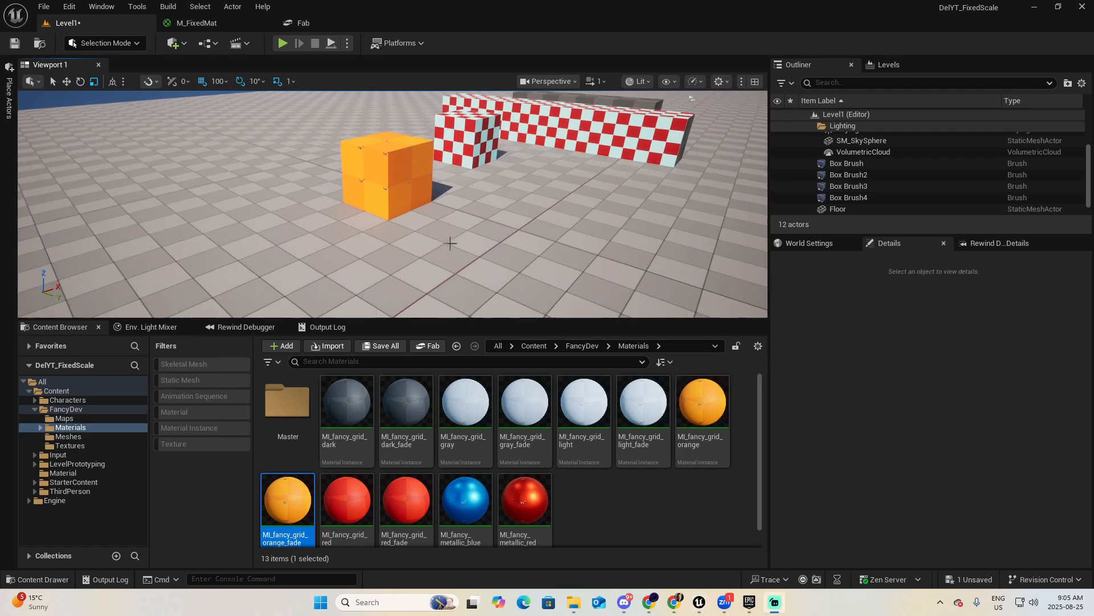
right_drag(445, 229, 395, 201)
key(a)
key(w)
key(a)
key(s)
click(395, 202)
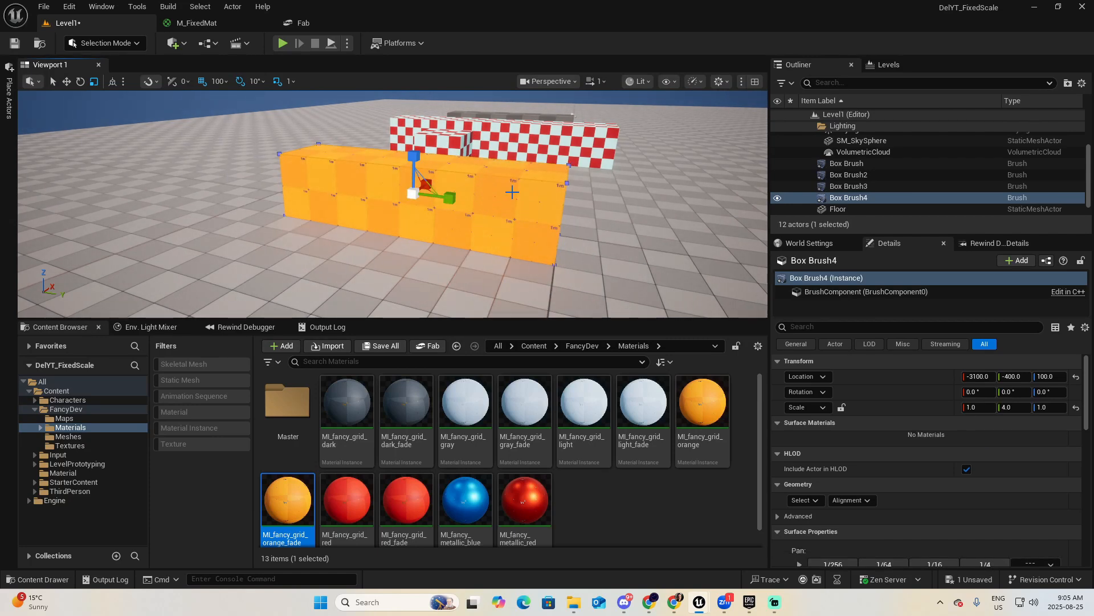
Select the long checkered brush and open the M_FixedMat material from the Material folder for editing.
mouse_move(516, 201)
right_down()
mouse_move(516, 214)
mouse_move(536, 164)
mouse_move(544, 199)
mouse_move(457, 208)
right_up()
key(w)
key(w)
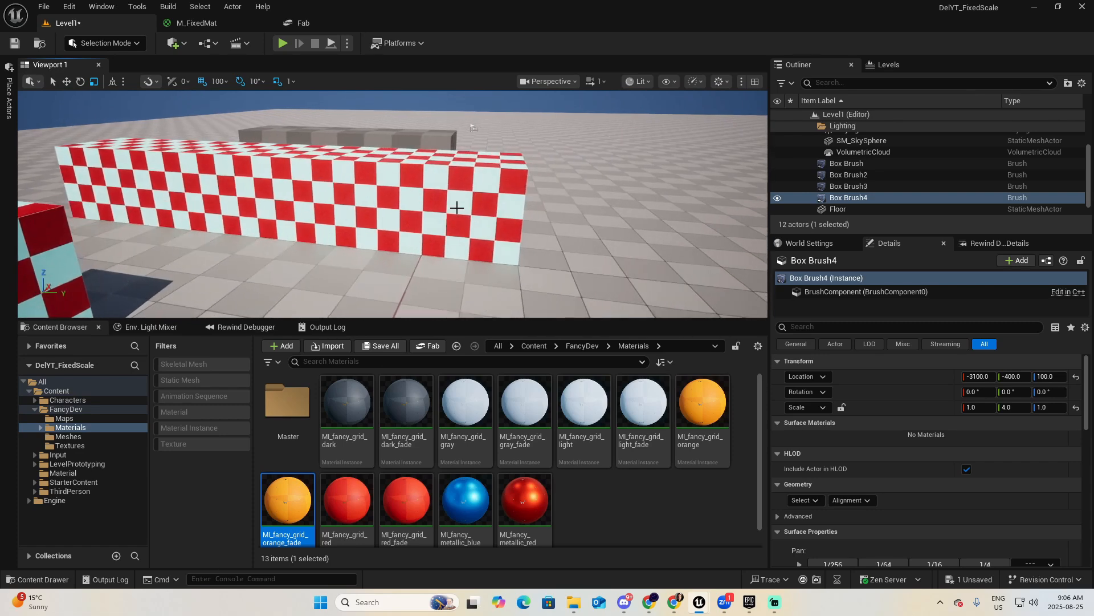
click(456, 207)
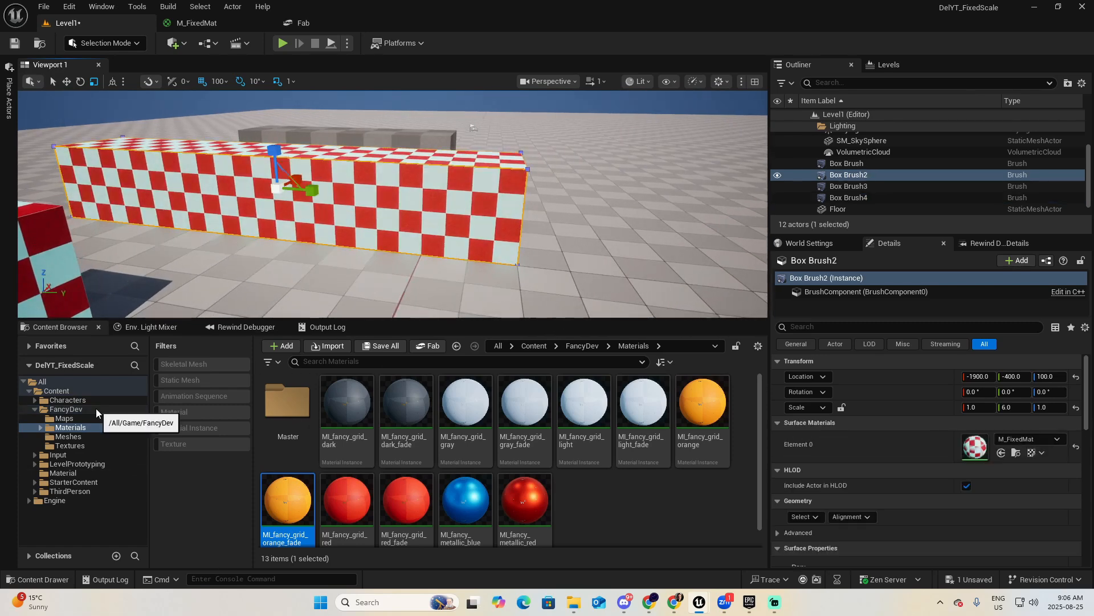
click(62, 473)
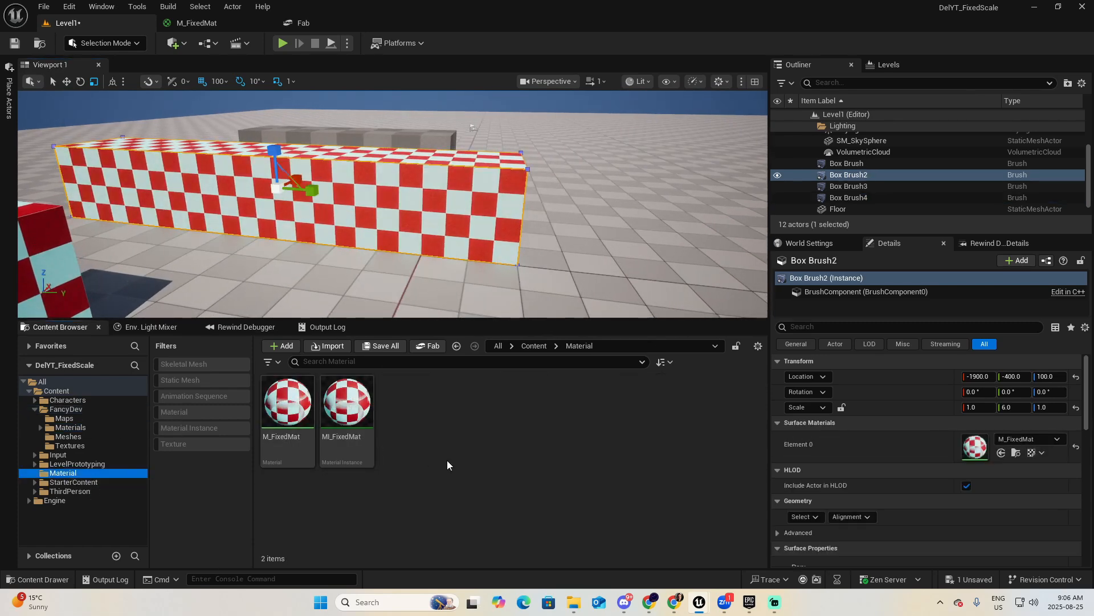
double_click(285, 406)
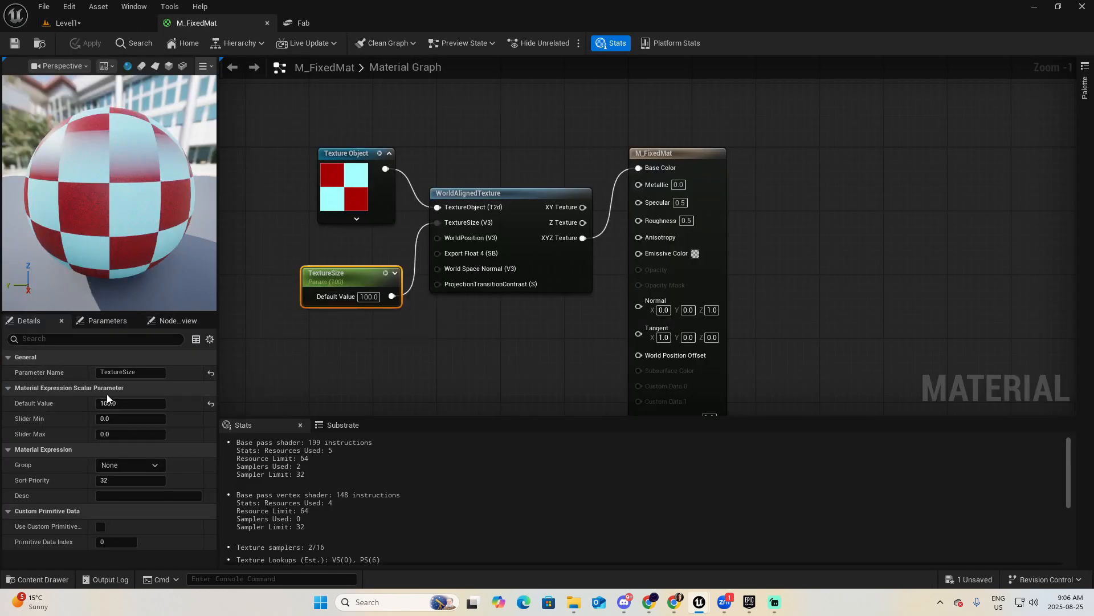
Set the TextureSize parameter's default value to 200, then apply and save M_FixedMat.
click(146, 405)
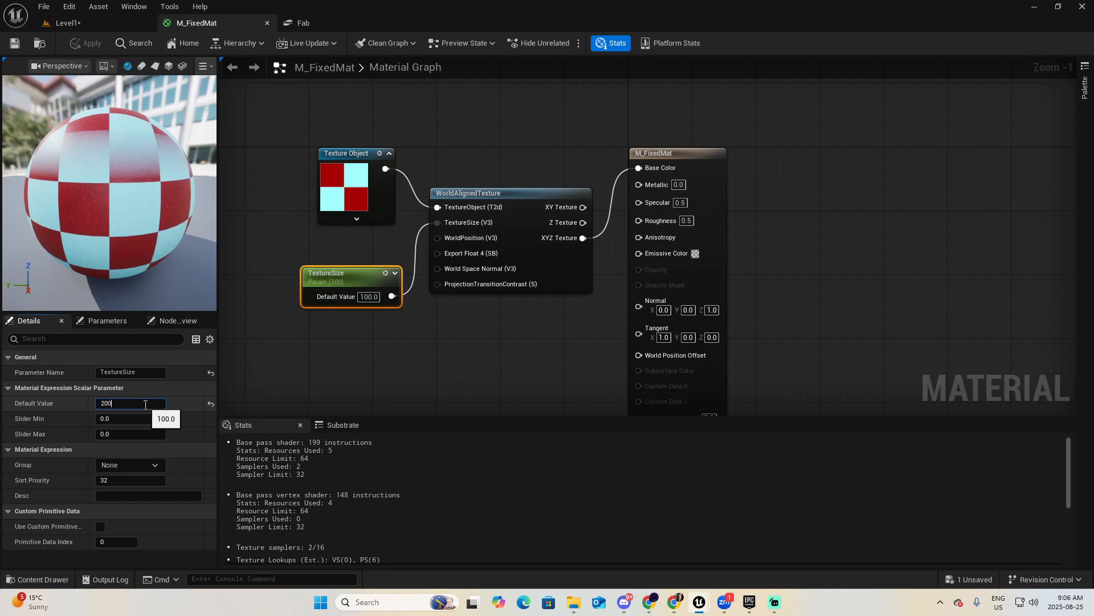
key(Return)
click(87, 46)
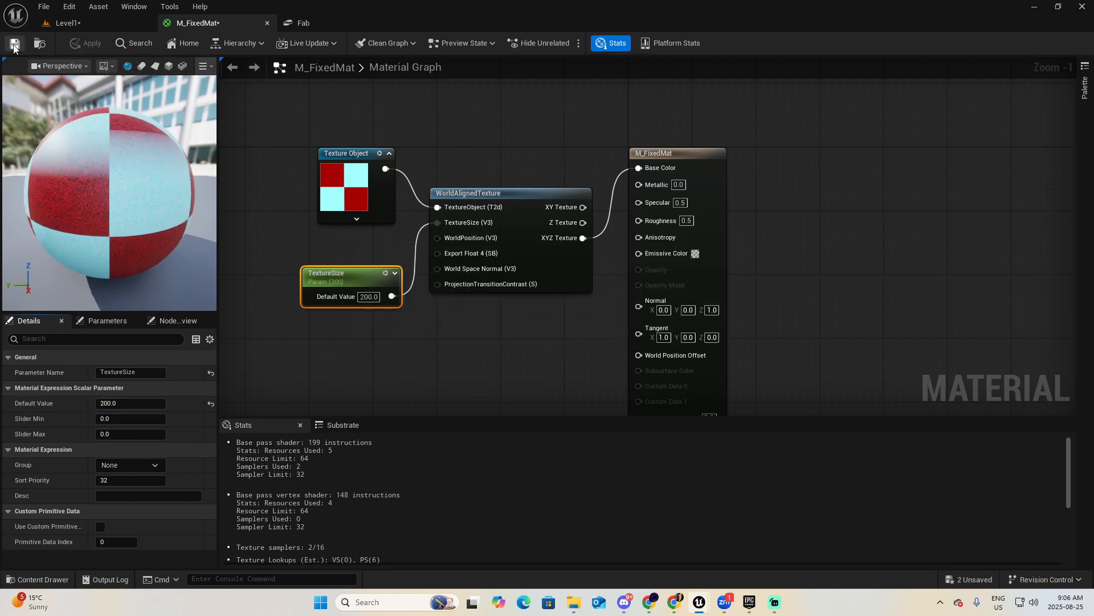
click(14, 44)
Return to Level1 and compare the checker size on the M_FixedMat brushes with the orange grid brush.
click(96, 27)
mouse_move(392, 204)
right_down()
mouse_move(456, 223)
mouse_move(393, 218)
mouse_move(398, 204)
mouse_move(368, 223)
mouse_move(370, 206)
right_up()
key(s)
key(s)
key(w)
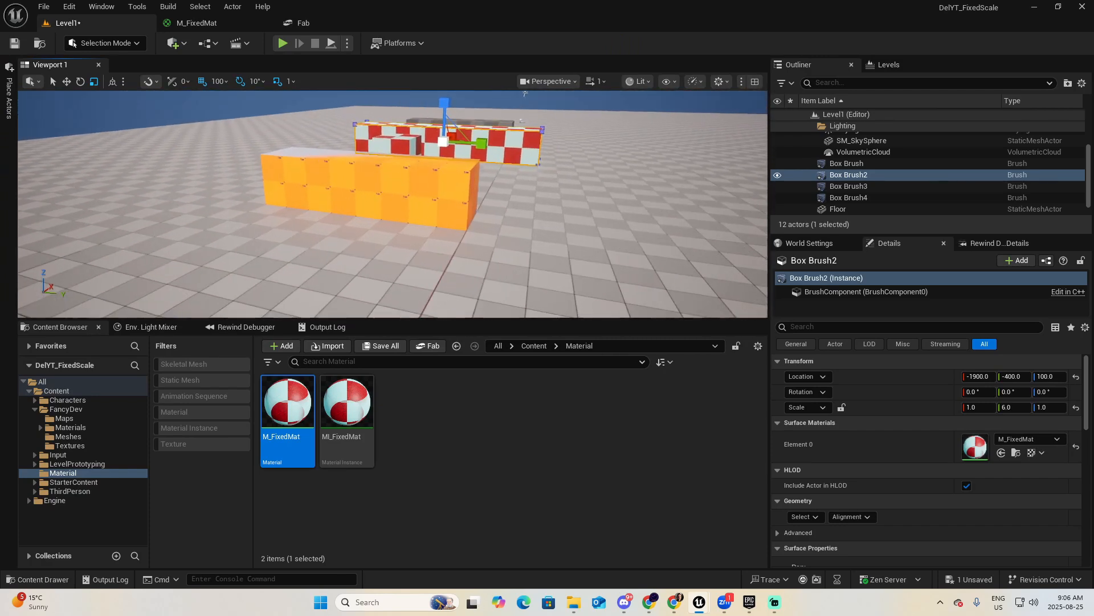
key(w)
mouse_move(286, 232)
right_down()
mouse_move(306, 220)
mouse_move(292, 224)
right_up()
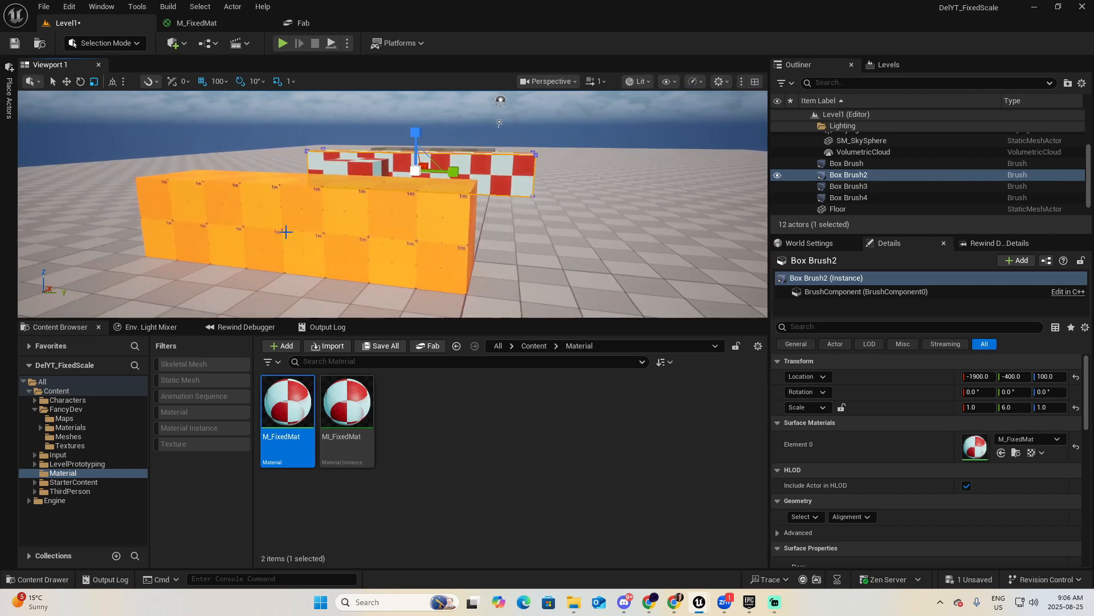